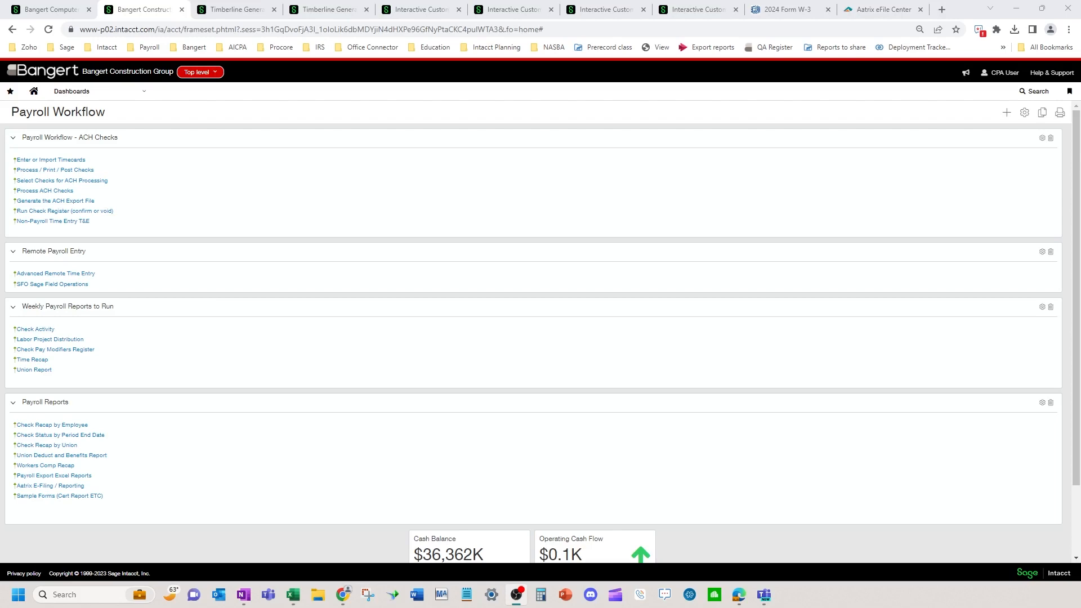
Bring up the 2024 Form W-3, switch to the W-2 payroll reconciliation spreadsheet in Excel and maximize its window.
{"action": "left_click", "coordinate": [780, 12]}
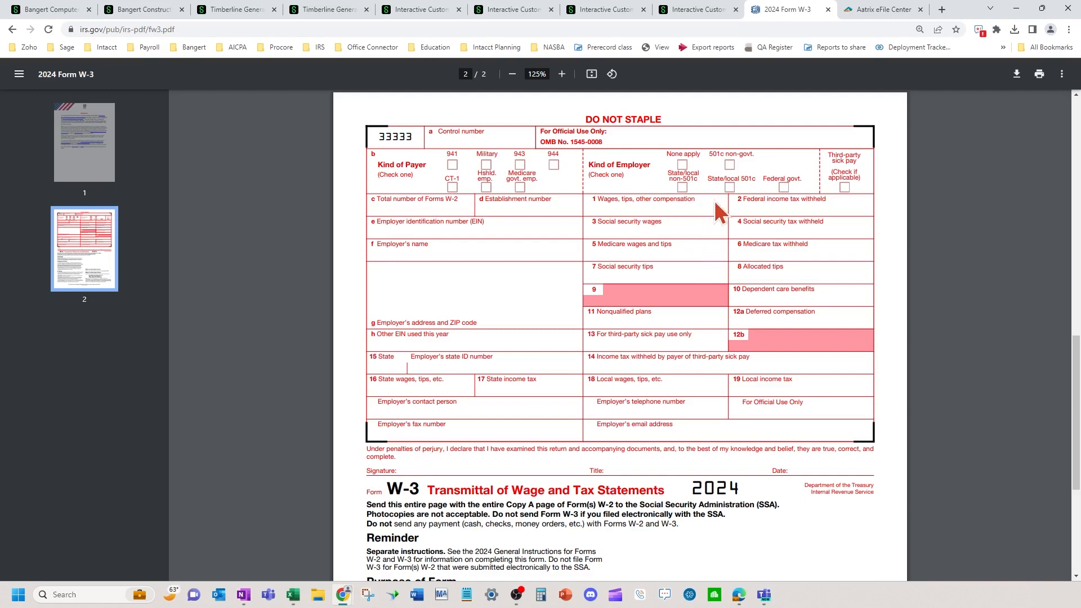
{"action": "key", "text": "alt+Tab"}
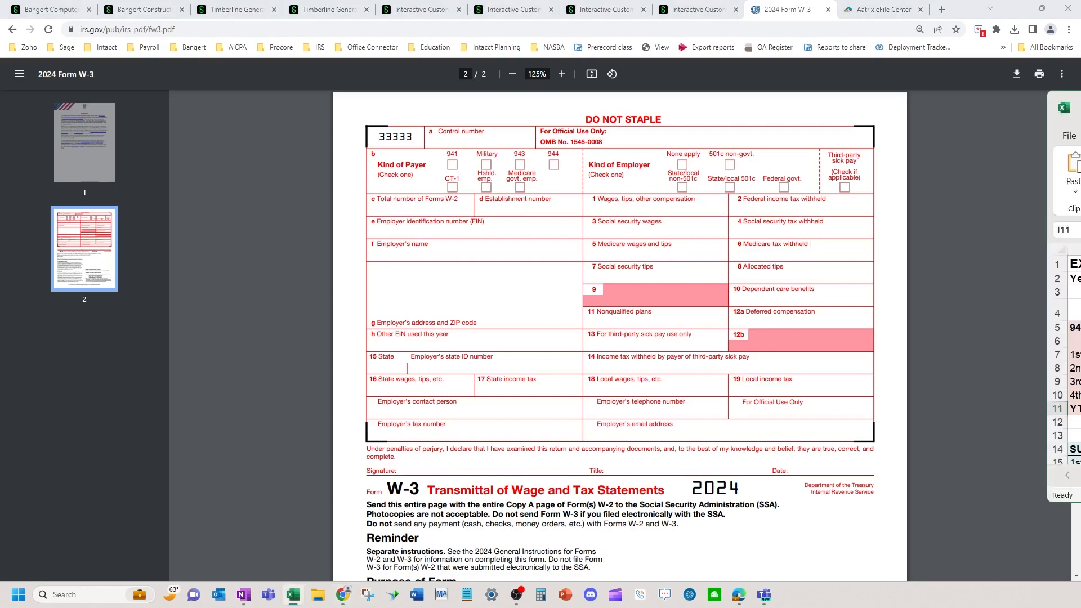
{"action": "left_click_drag", "start_coordinate": [1080, 127], "coordinate": [871, 129]}
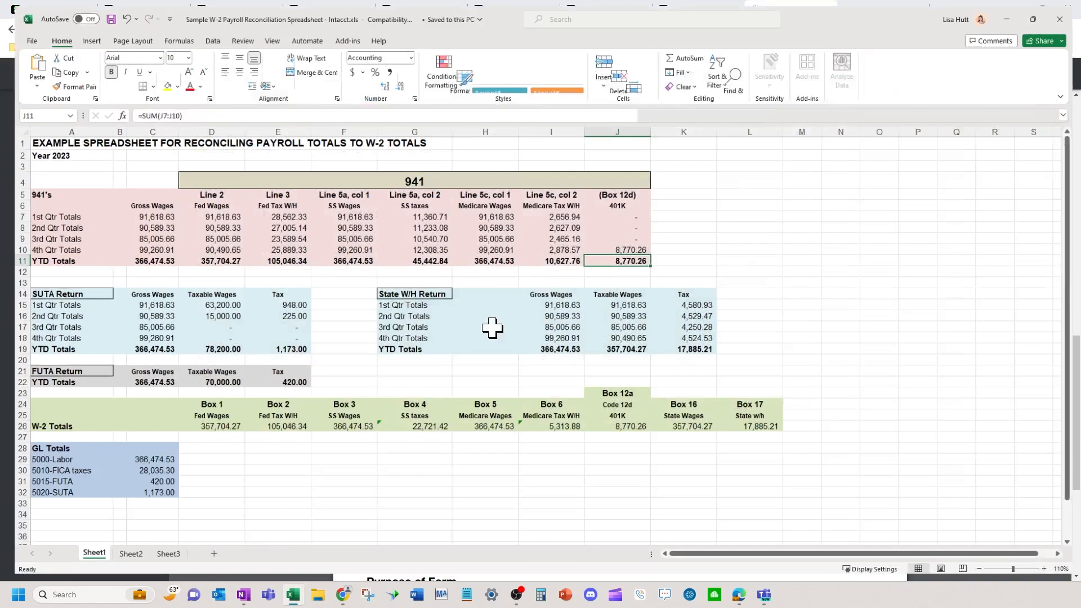
{"action": "left_click", "coordinate": [883, 127]}
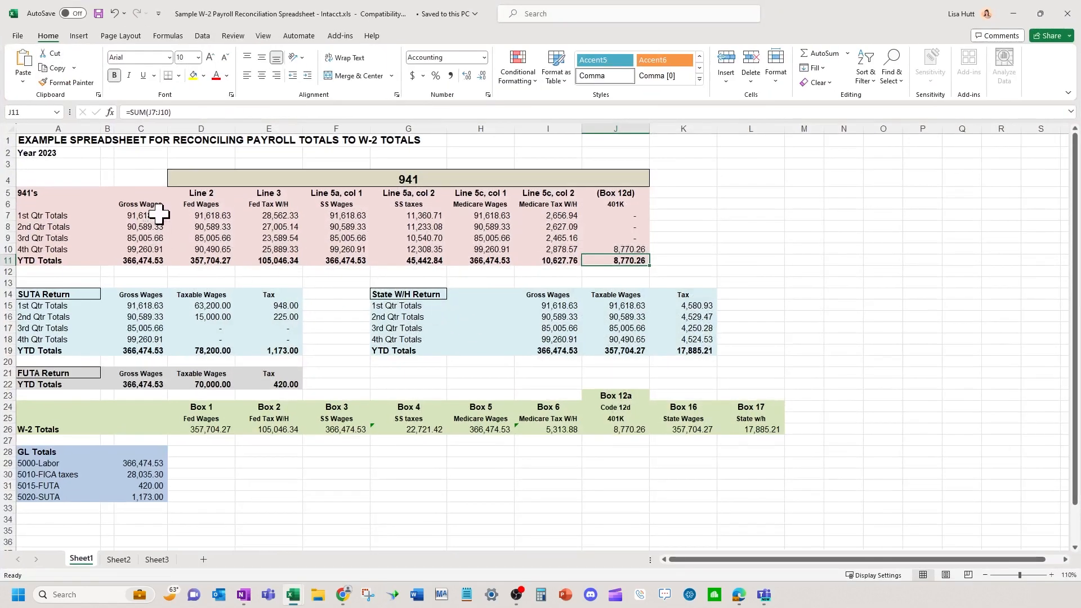
Examine the quarterly and YTD figures in the 941 section, including the first-quarter and second-quarter gross wages.
{"action": "left_click_drag", "start_coordinate": [157, 212], "coordinate": [360, 253]}
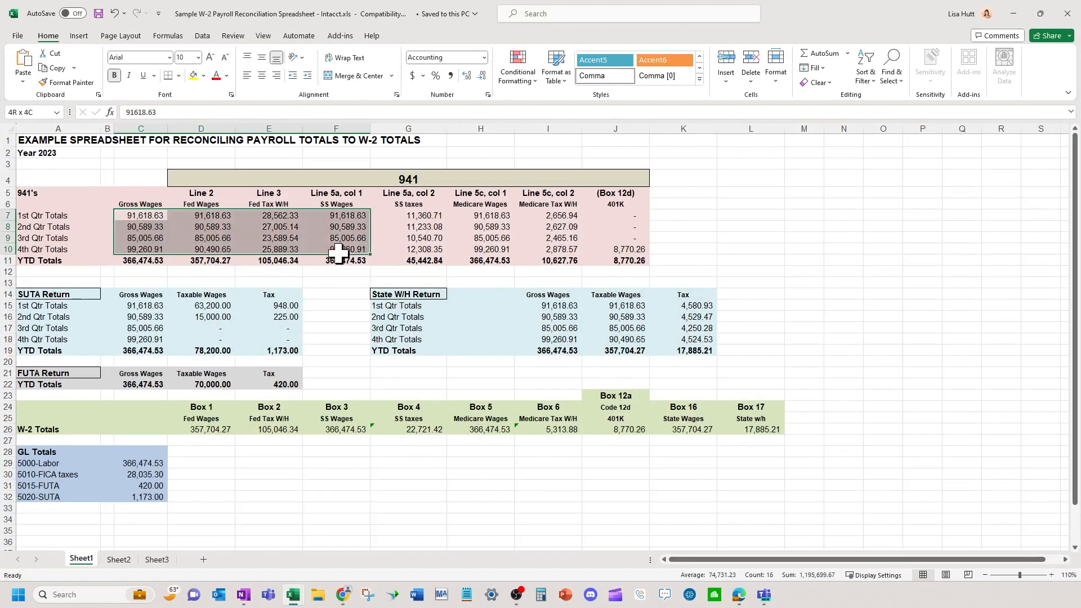
{"action": "left_click", "coordinate": [135, 263]}
{"action": "left_click_drag", "start_coordinate": [135, 263], "coordinate": [593, 251]}
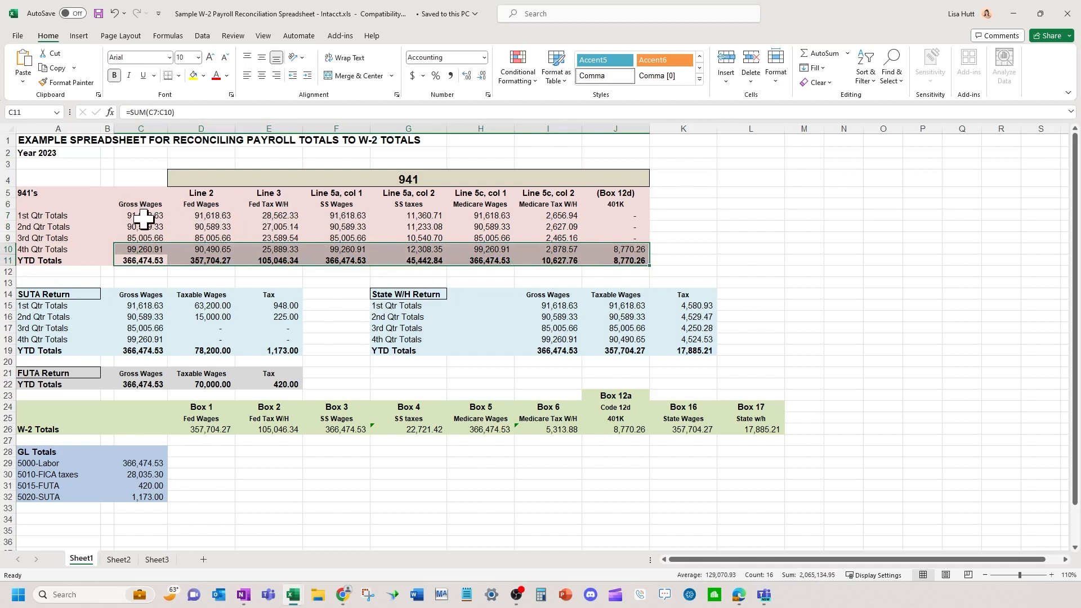
{"action": "left_click_drag", "start_coordinate": [143, 219], "coordinate": [144, 228]}
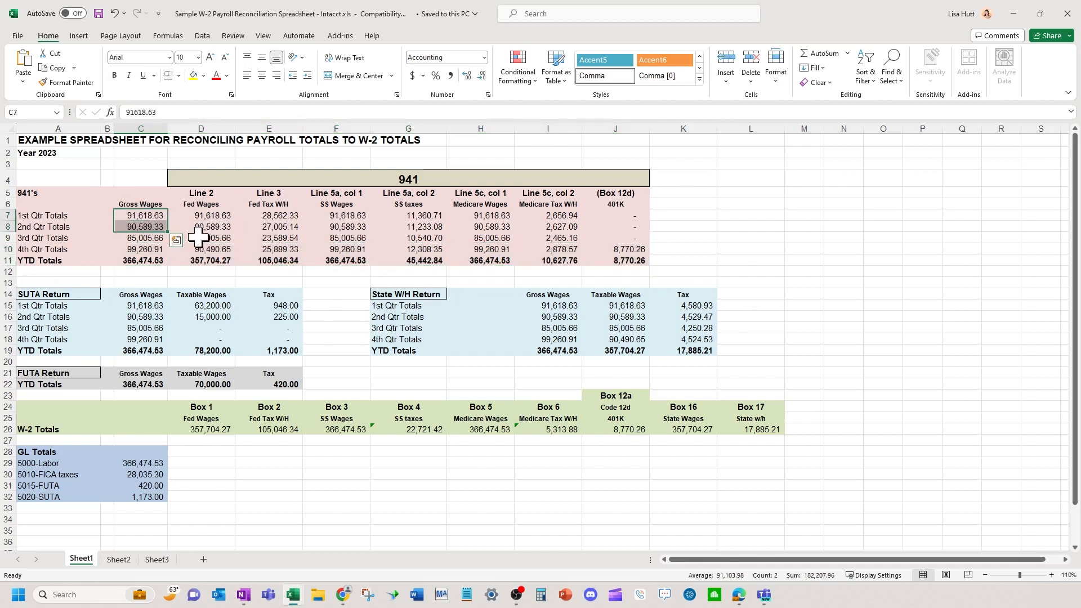
{"action": "left_click", "coordinate": [140, 214]}
{"action": "left_click", "coordinate": [143, 231]}
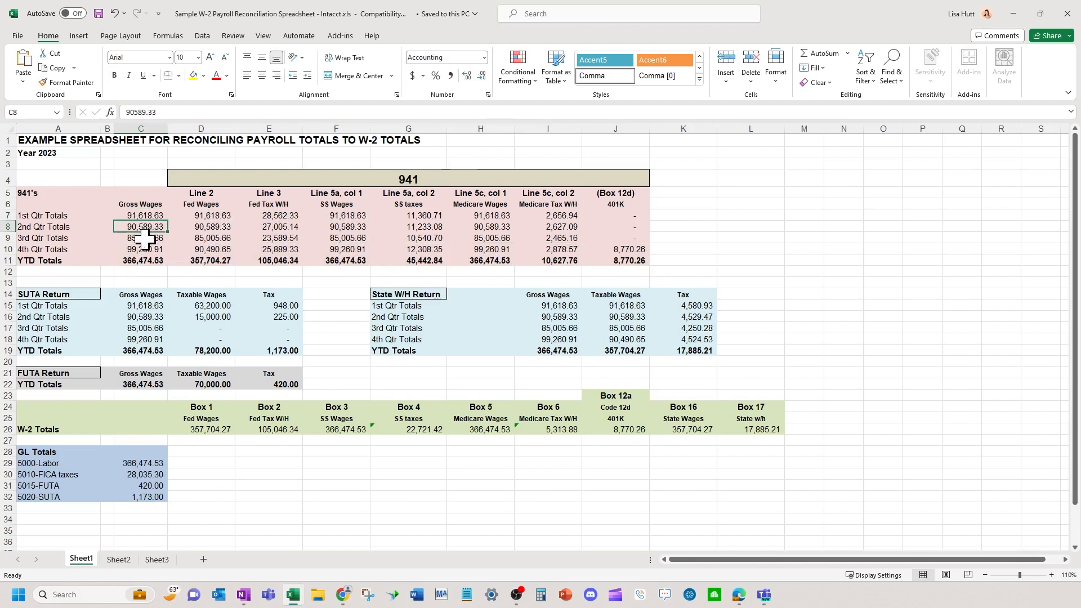
{"action": "left_click", "coordinate": [225, 218]}
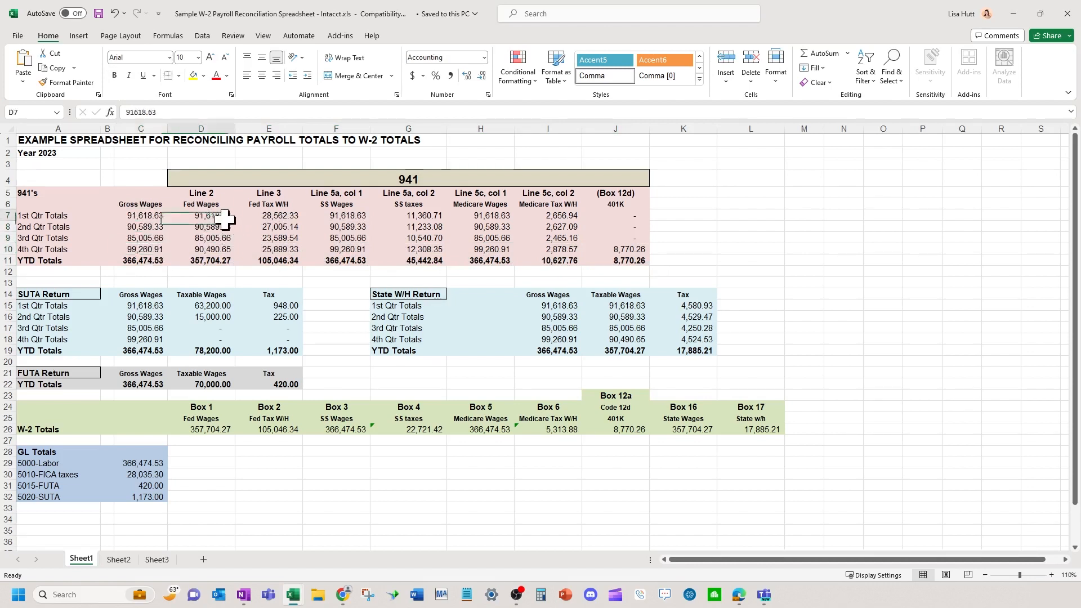
Review the 941 YTD totals across row 11, from federal wages through Medicare tax withheld.
{"action": "left_click", "coordinate": [218, 260]}
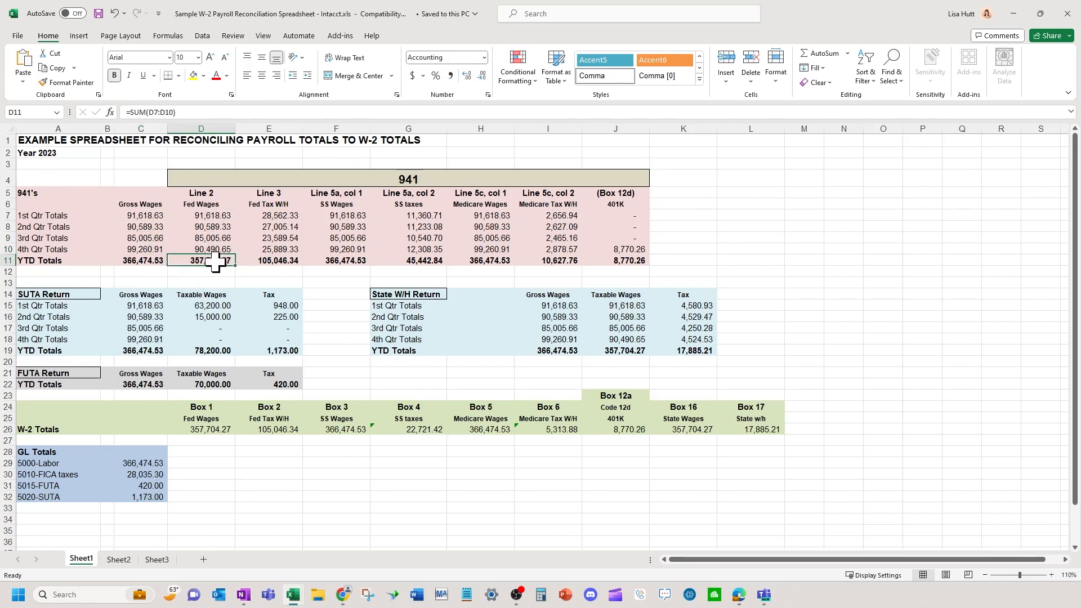
{"action": "left_click", "coordinate": [294, 260]}
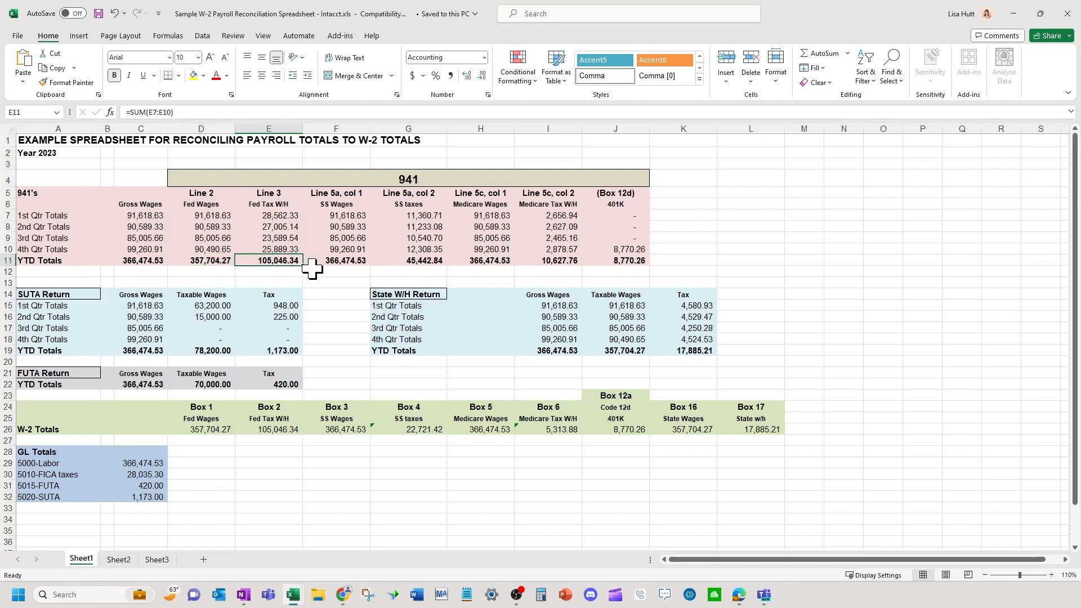
{"action": "left_click", "coordinate": [360, 259]}
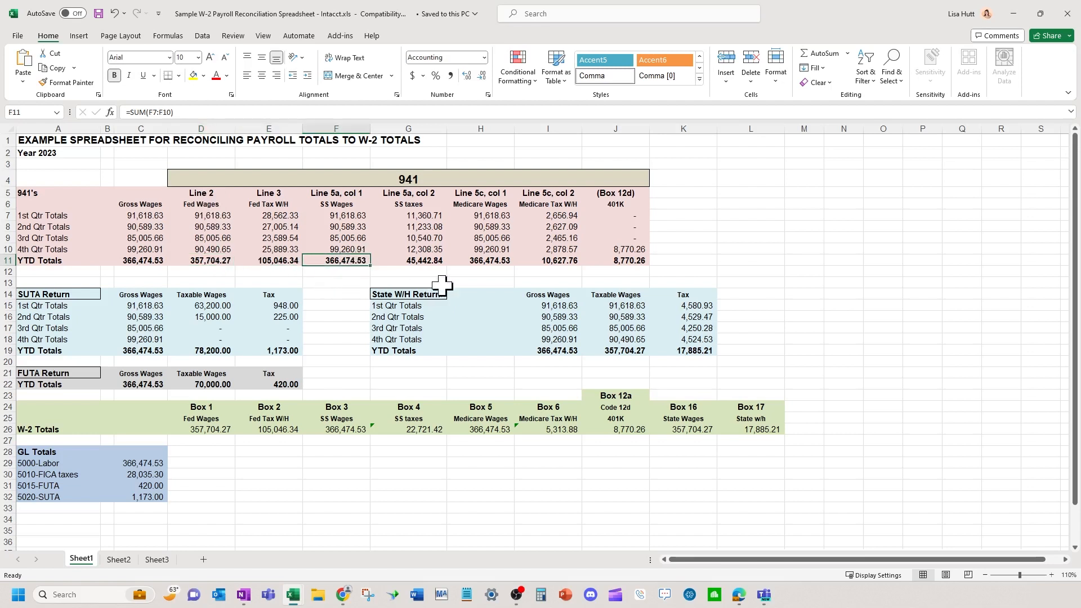
{"action": "left_click", "coordinate": [430, 261]}
{"action": "left_click", "coordinate": [484, 261]}
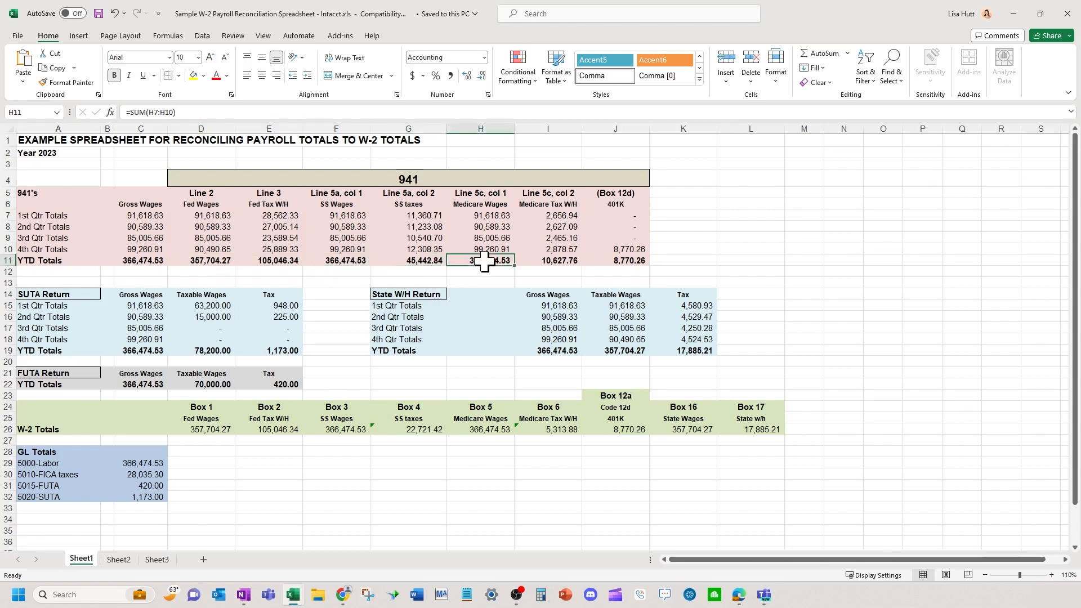
{"action": "left_click", "coordinate": [549, 260]}
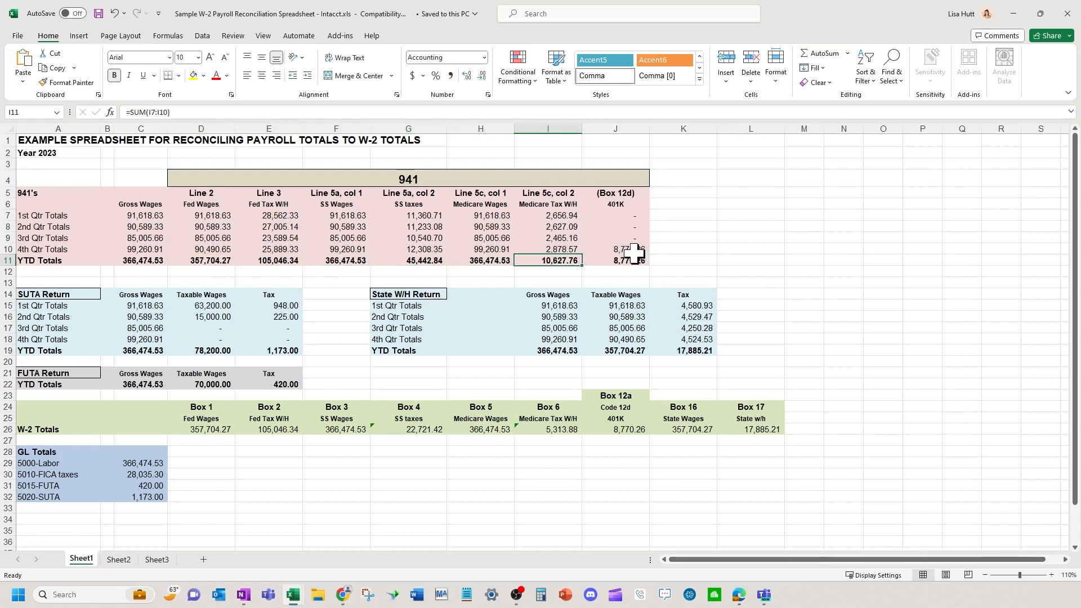
{"action": "left_click", "coordinate": [691, 257]}
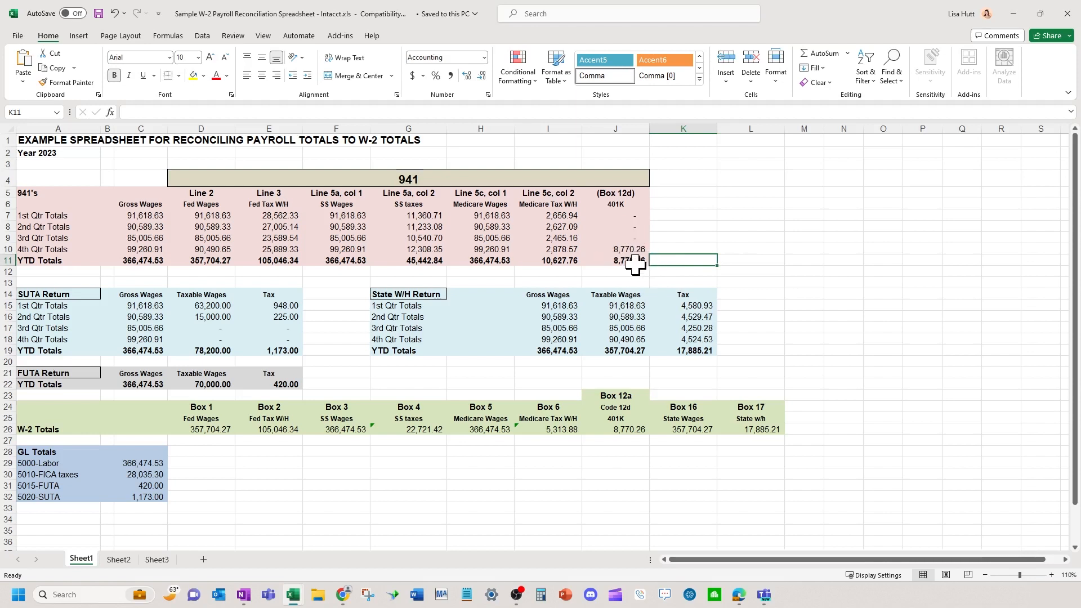
Compare the 941 YTD totals for gross wages, federal wages and 401K contributions.
{"action": "left_click", "coordinate": [145, 261]}
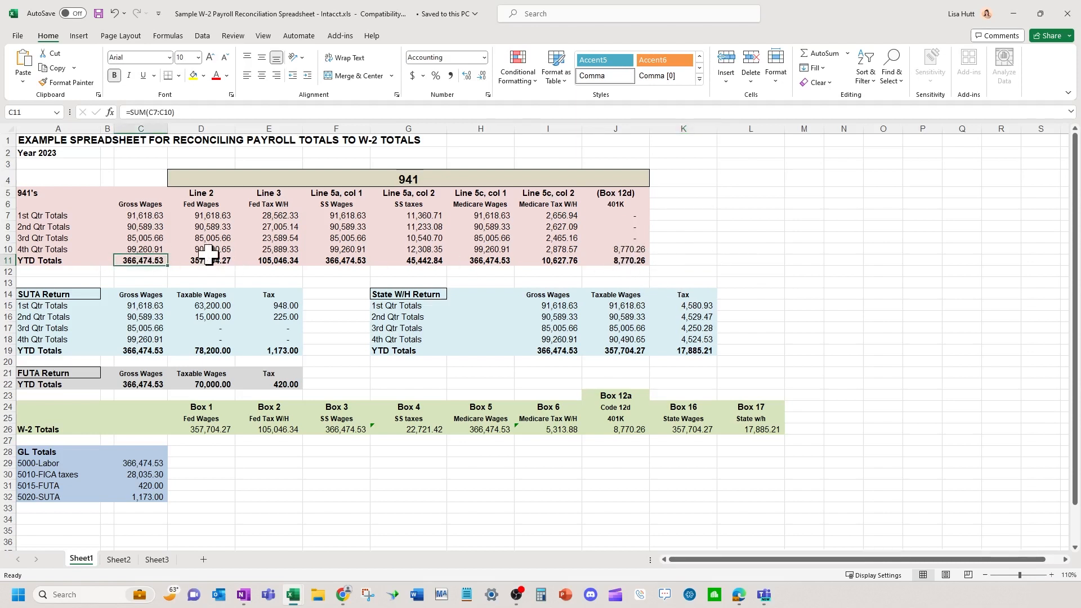
{"action": "left_click", "coordinate": [623, 260]}
{"action": "left_click", "coordinate": [217, 261]}
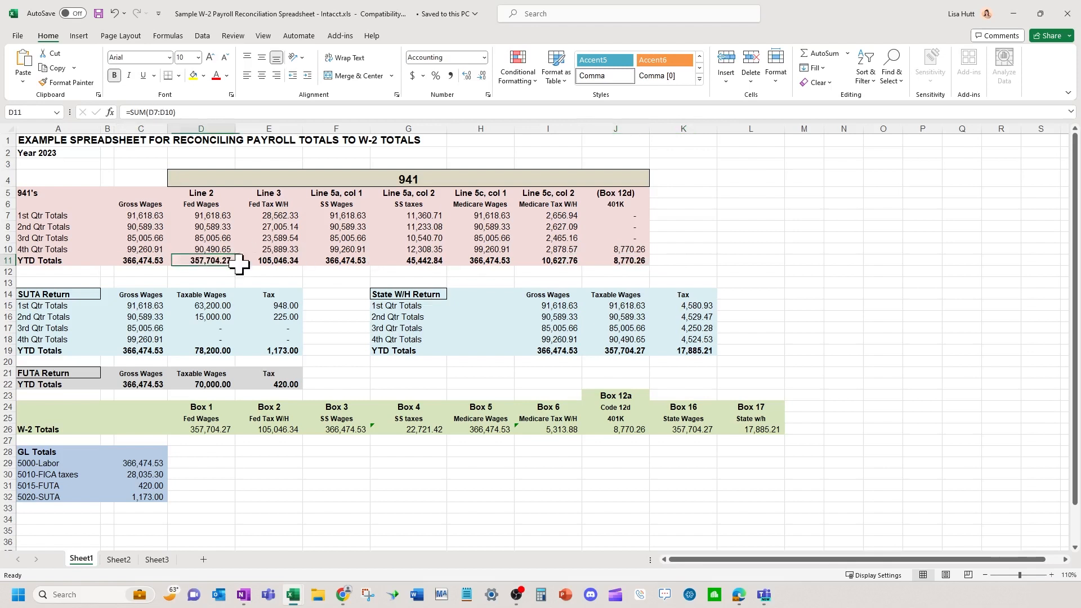
{"action": "left_click", "coordinate": [141, 262]}
{"action": "left_click", "coordinate": [210, 262]}
{"action": "left_click", "coordinate": [125, 264]}
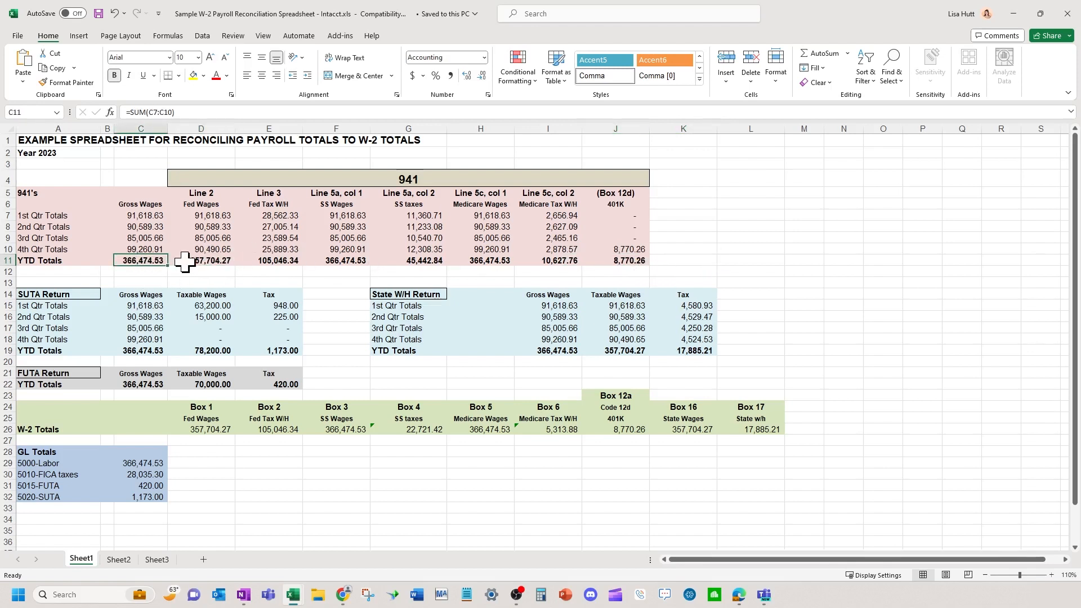
{"action": "left_click", "coordinate": [212, 262]}
{"action": "left_click", "coordinate": [621, 262]}
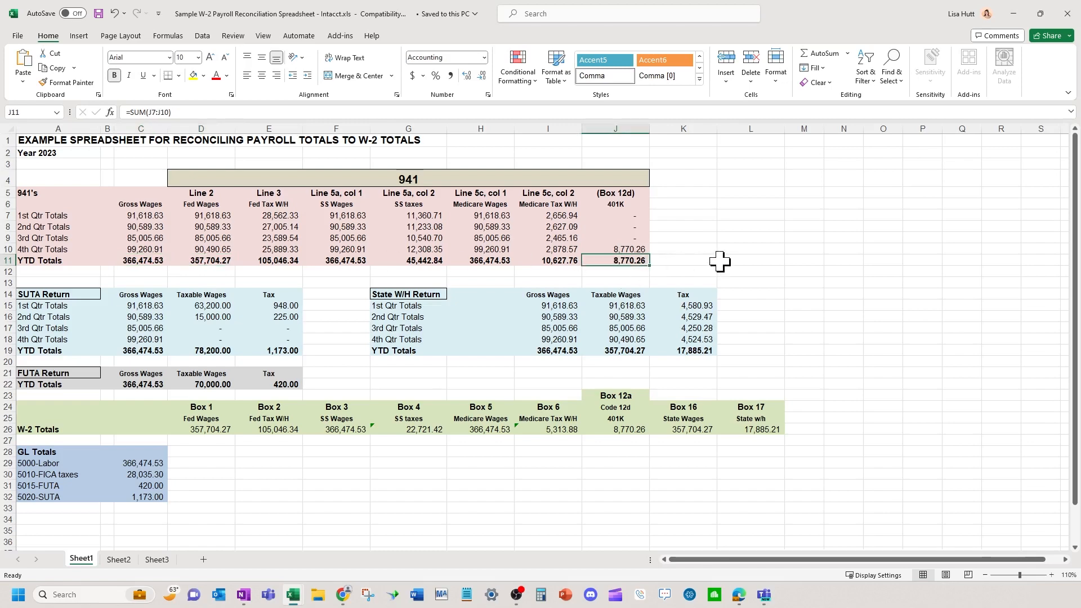
Float the spreadsheet window over the Form W-3 and compare the 941 YTD totals with W-3 boxes 1 through 6.
{"action": "left_click_drag", "start_coordinate": [799, 13], "coordinate": [678, 249]}
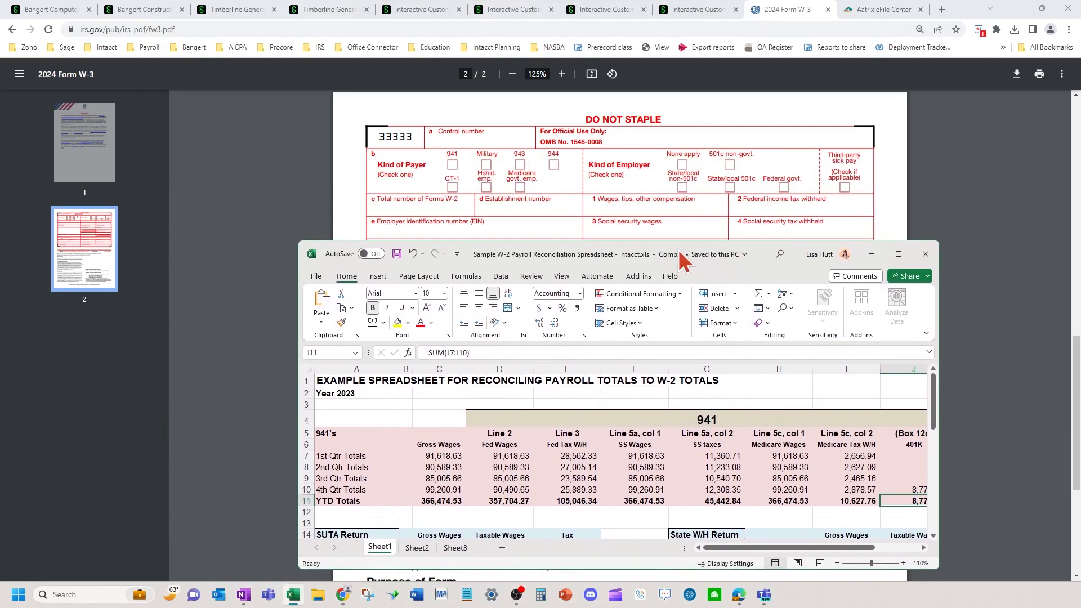
{"action": "left_click", "coordinate": [511, 500]}
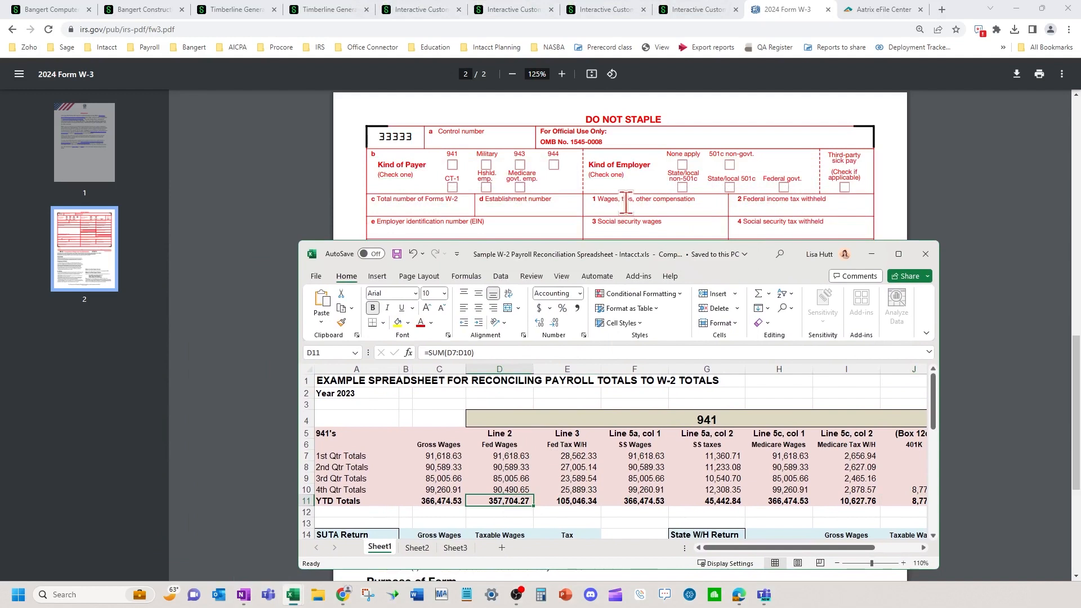
{"action": "left_click", "coordinate": [581, 500]}
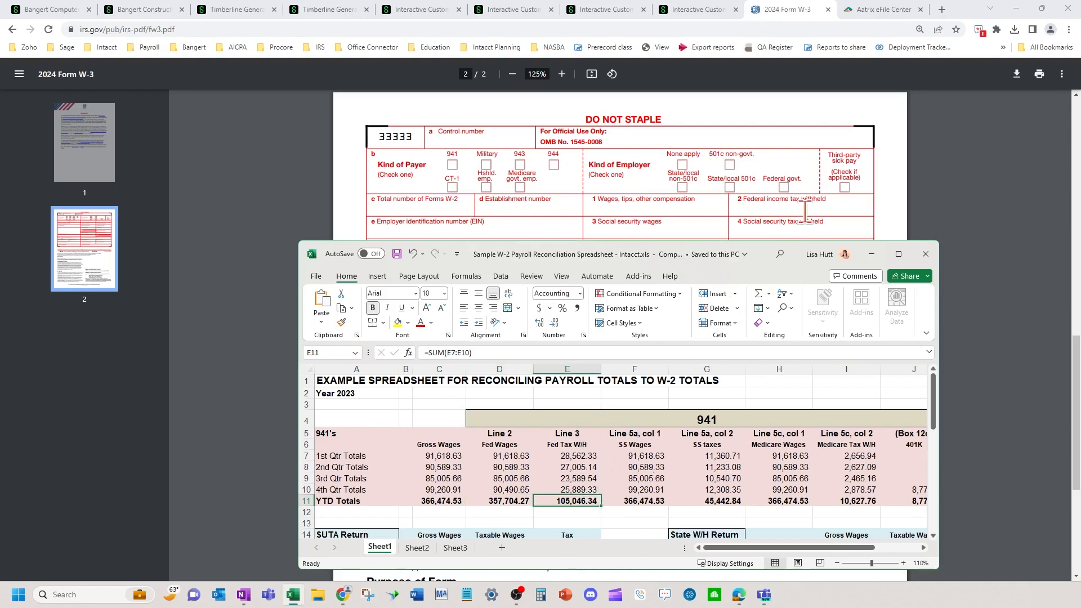
{"action": "left_click", "coordinate": [653, 500]}
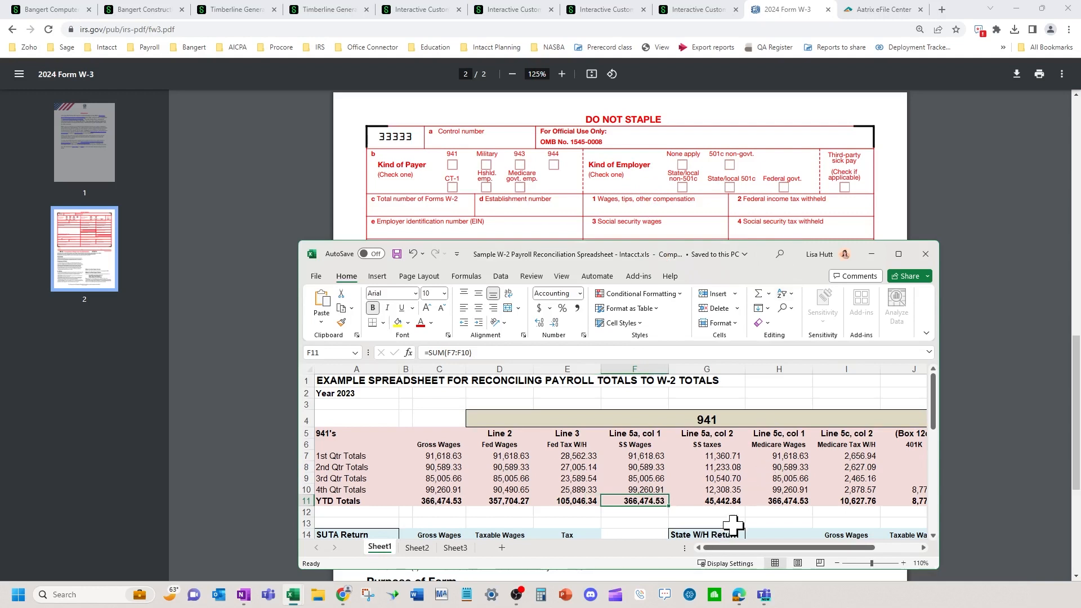
{"action": "left_click", "coordinate": [732, 501]}
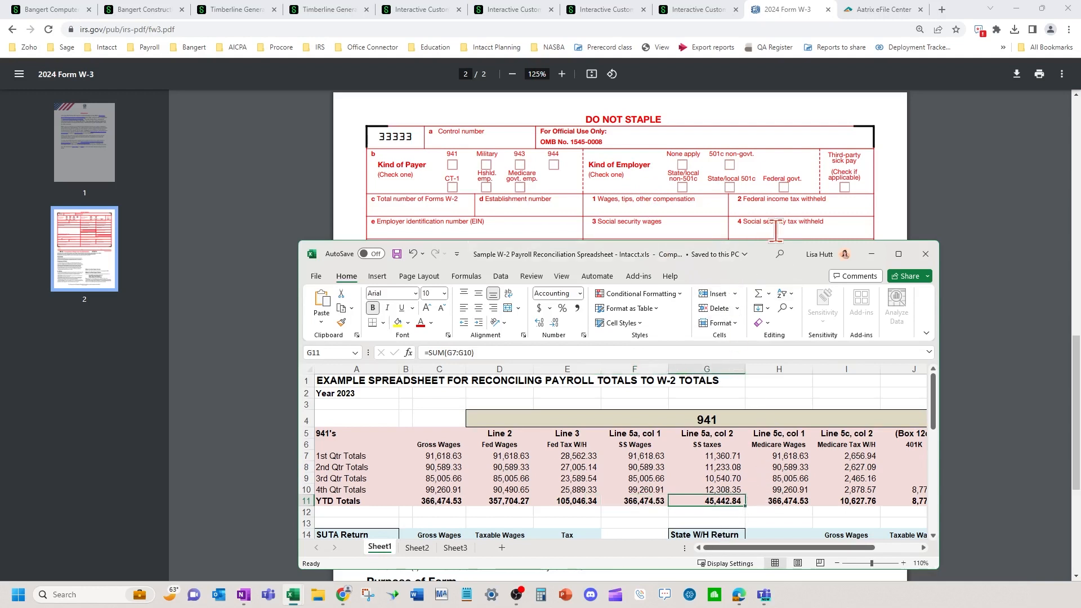
{"action": "left_click_drag", "start_coordinate": [677, 265], "coordinate": [676, 288]}
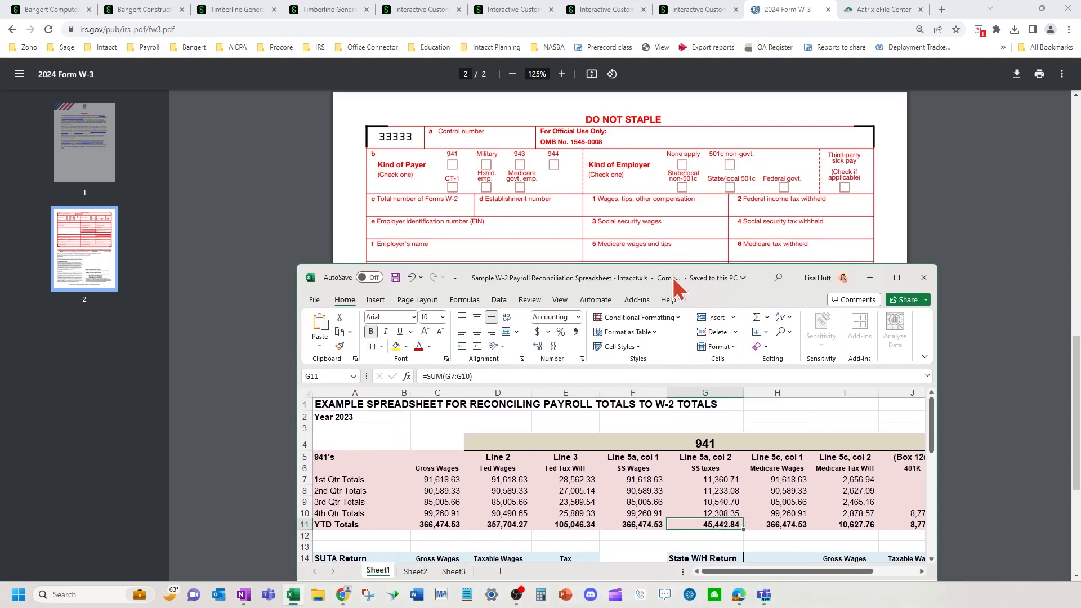
{"action": "left_click", "coordinate": [795, 527]}
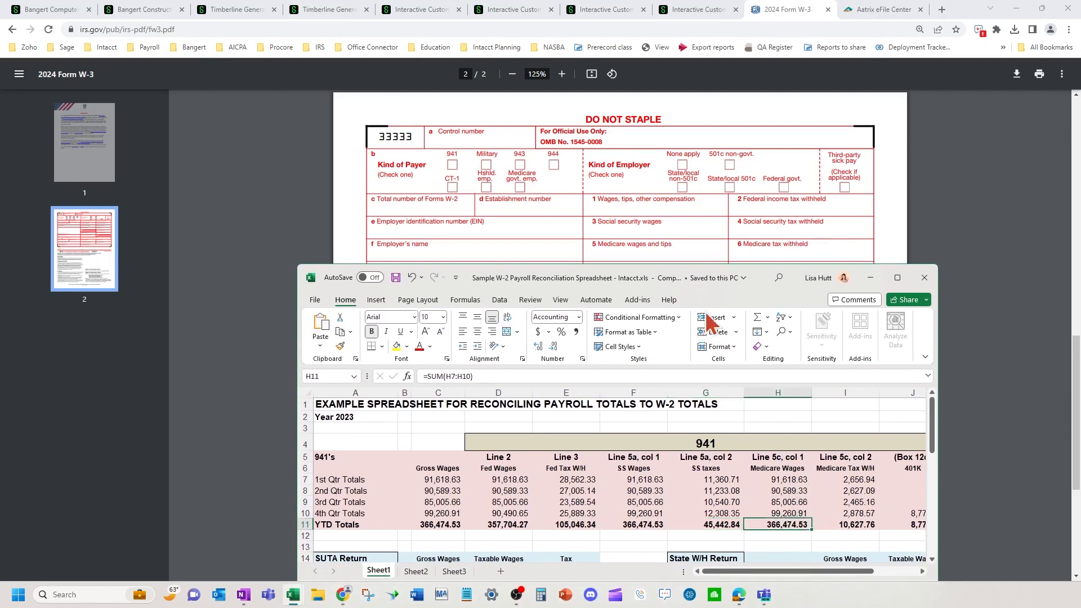
{"action": "left_click", "coordinate": [862, 524]}
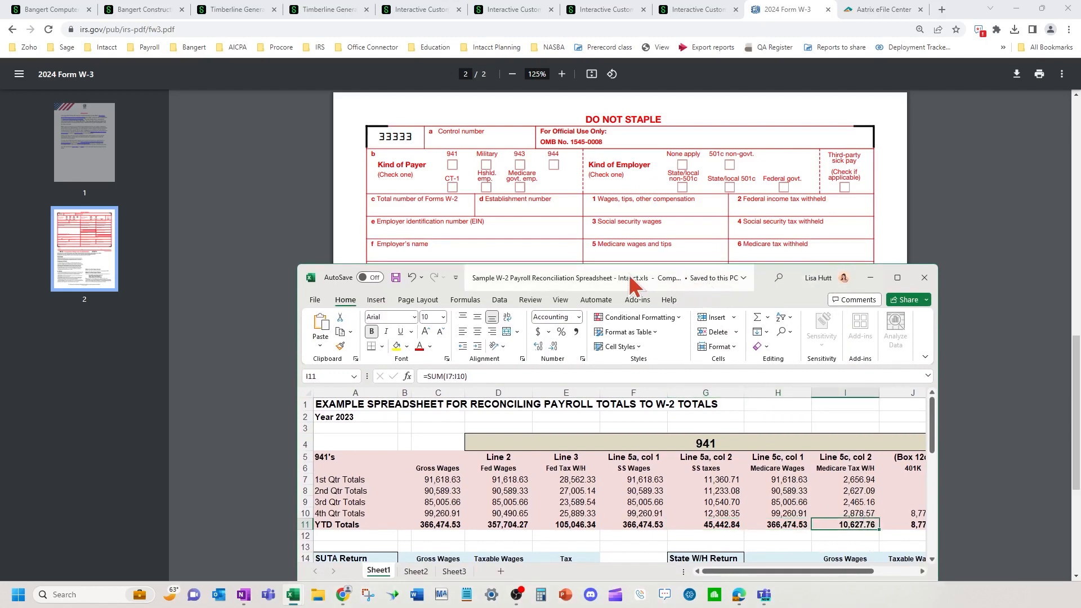
Reposition the spreadsheet to expose W-3 box 12a and check it against the YTD 401K total.
{"action": "left_click_drag", "start_coordinate": [631, 279], "coordinate": [423, 190]}
{"action": "scroll", "coordinate": [630, 440], "scroll_direction": "right", "scroll_amount": 2}
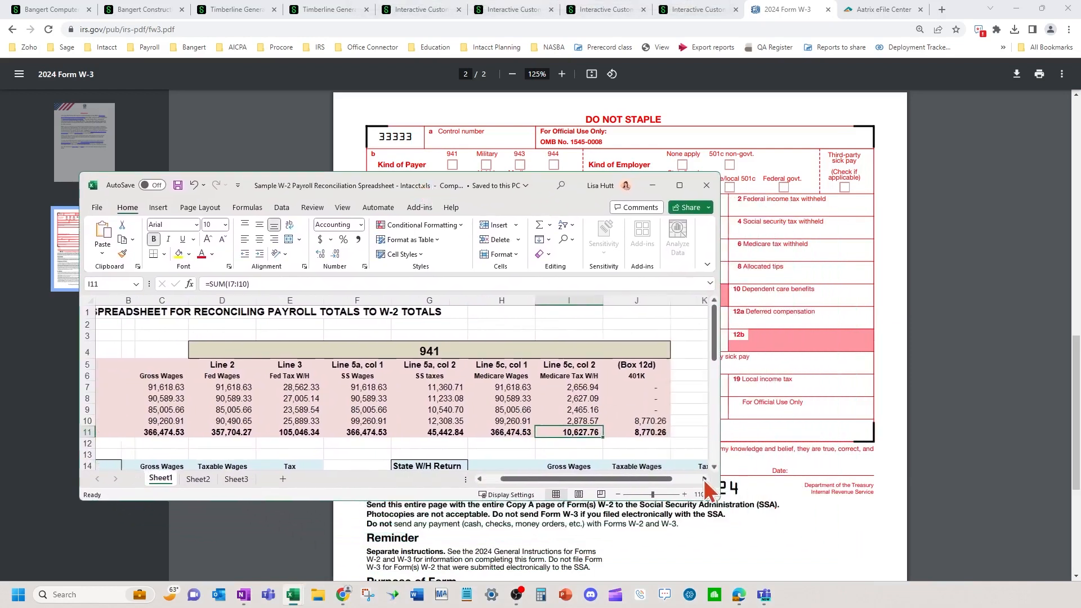
{"action": "left_click", "coordinate": [628, 437]}
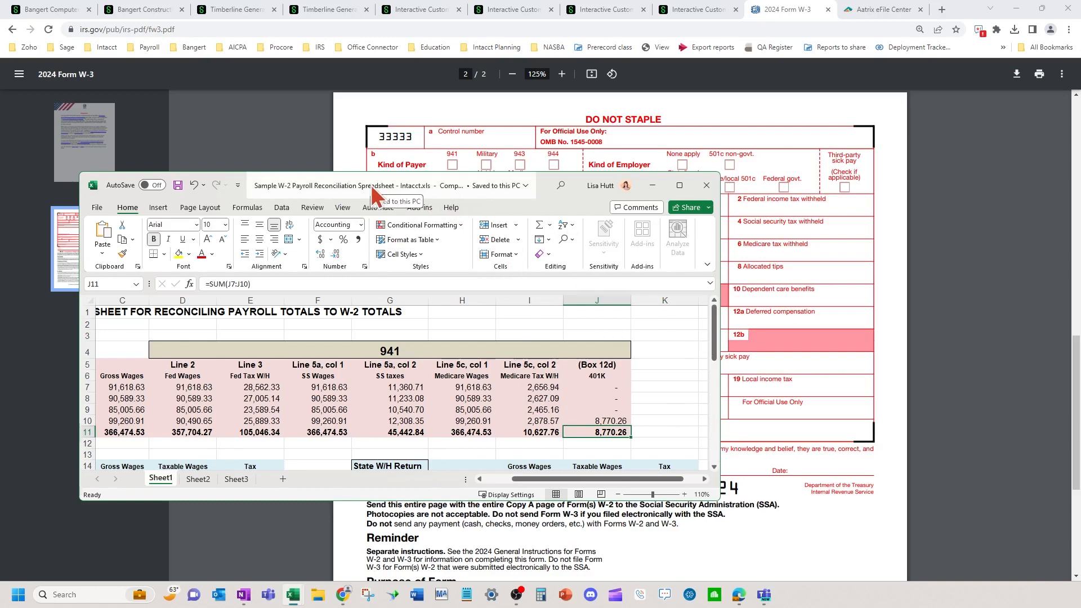
{"action": "left_click_drag", "start_coordinate": [370, 185], "coordinate": [557, 243]}
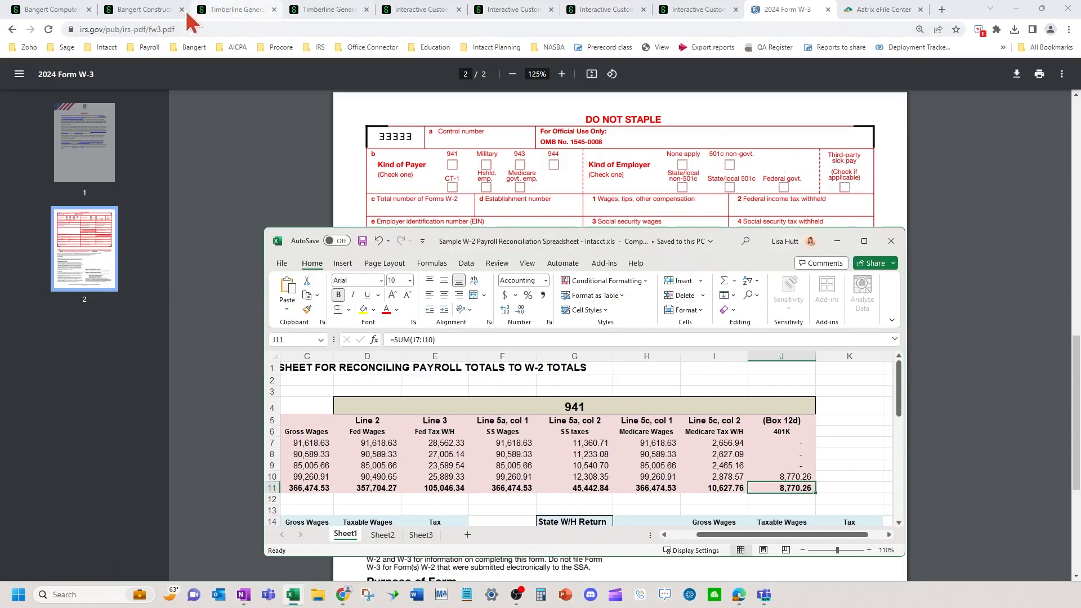
Switch to Sage Intacct and open the Interactive Custom Reports list at the payroll reports.
{"action": "left_click", "coordinate": [157, 12]}
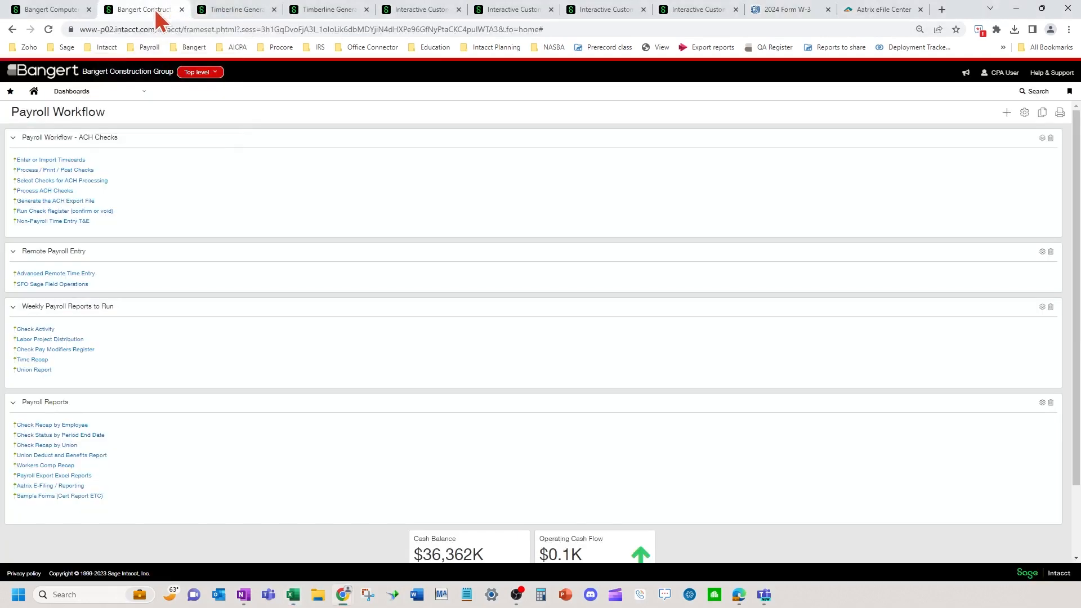
{"action": "left_click", "coordinate": [101, 92]}
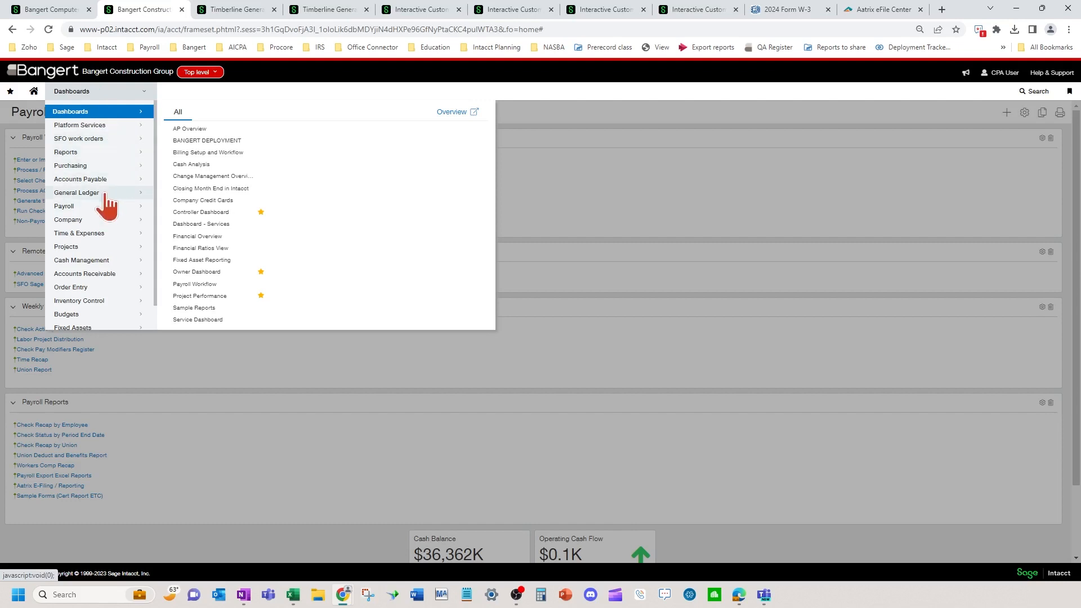
{"action": "left_click", "coordinate": [122, 153]}
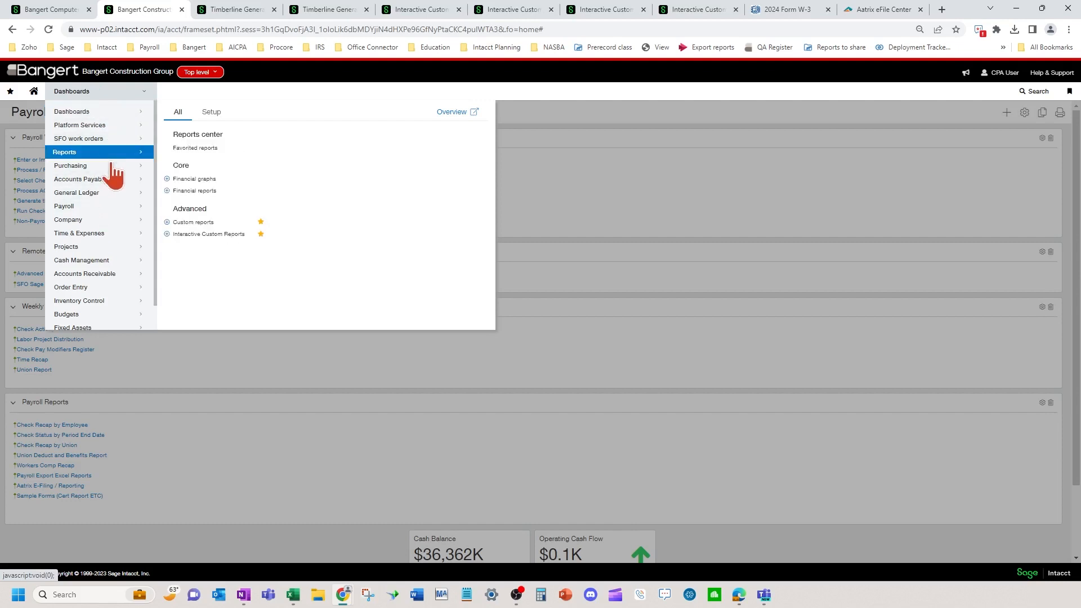
{"action": "left_click", "coordinate": [209, 234]}
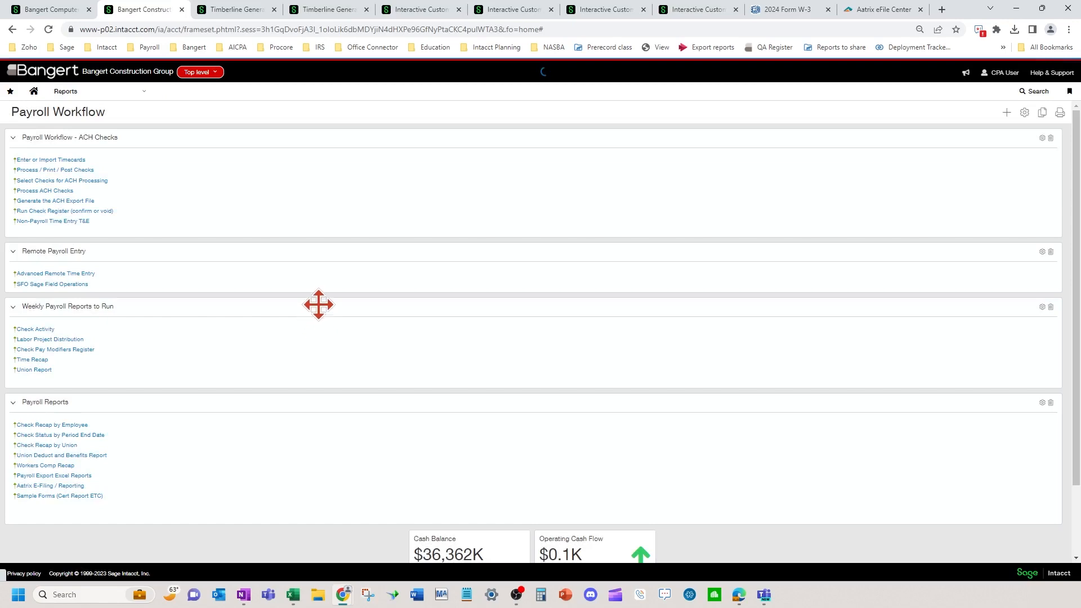
{"action": "scroll", "coordinate": [302, 337], "scroll_direction": "down", "scroll_amount": 5}
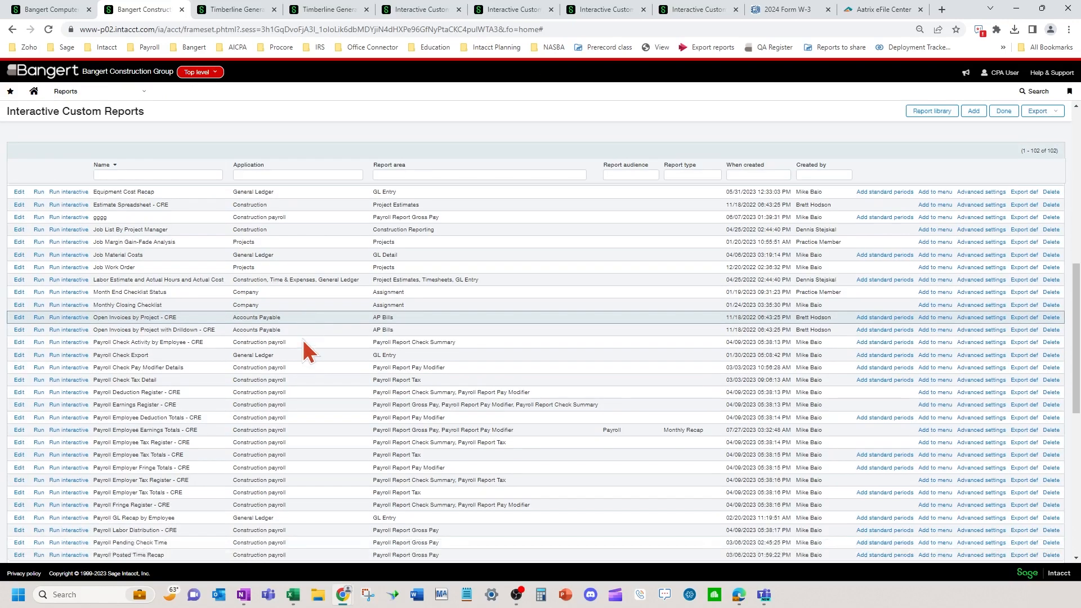
Run the Payroll Check Tax Detail report by check date from 01/01/2022 to 12/31/2022 and bring up its output.
{"action": "scroll", "coordinate": [302, 337], "scroll_direction": "down", "scroll_amount": 5}
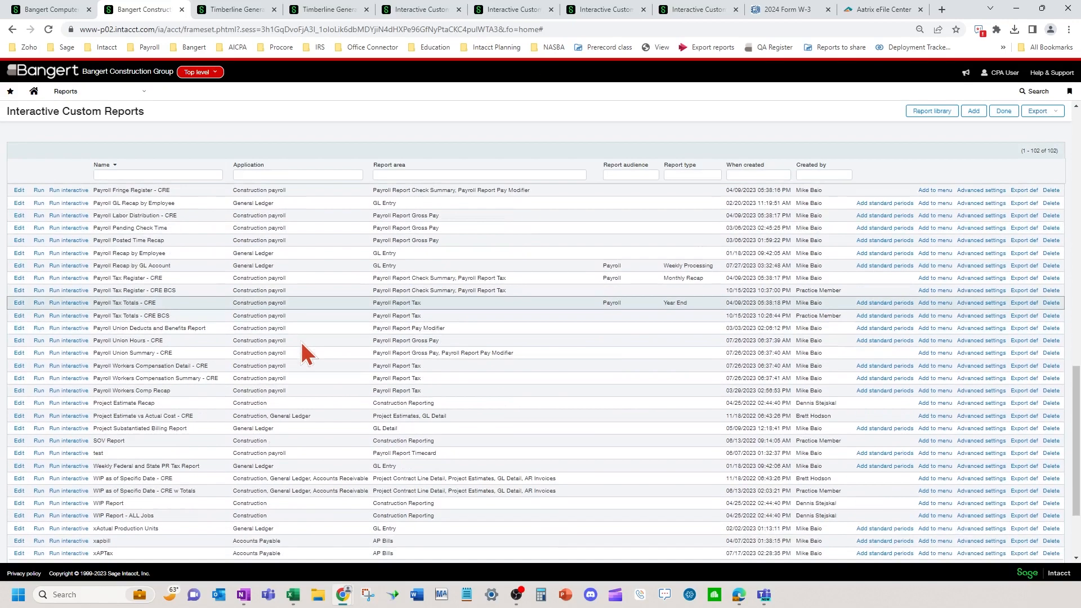
{"action": "scroll", "coordinate": [171, 327], "scroll_direction": "up", "scroll_amount": 4}
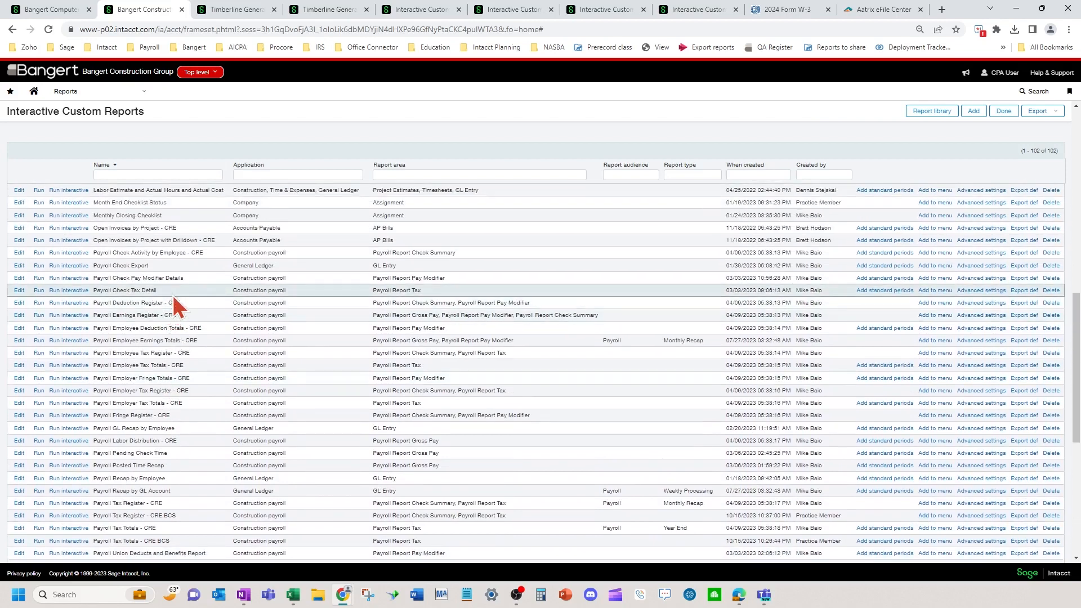
{"action": "left_click", "coordinate": [38, 291]}
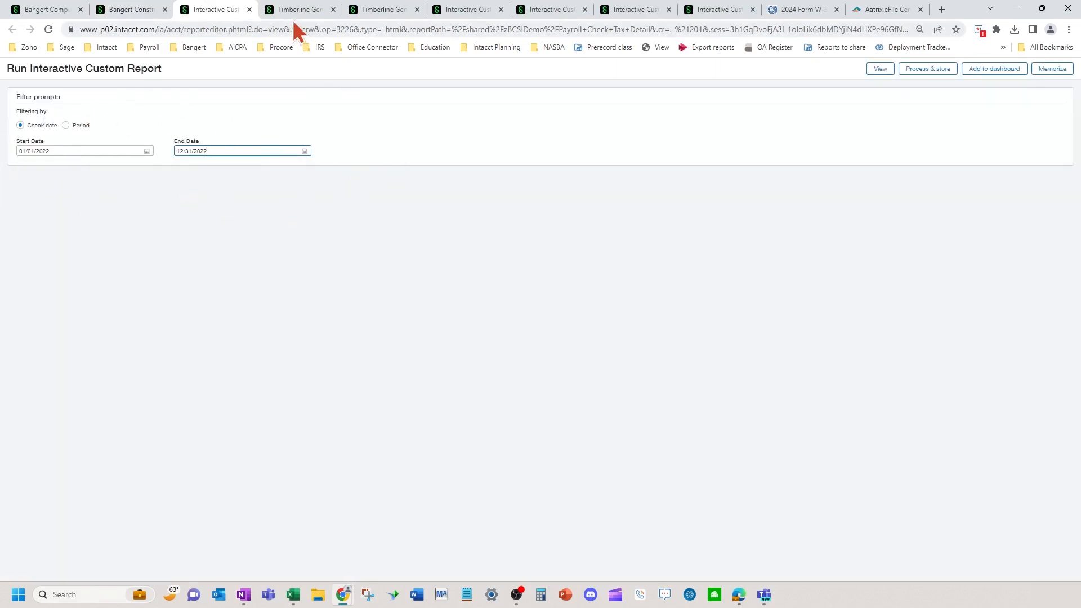
{"action": "left_click", "coordinate": [465, 12]}
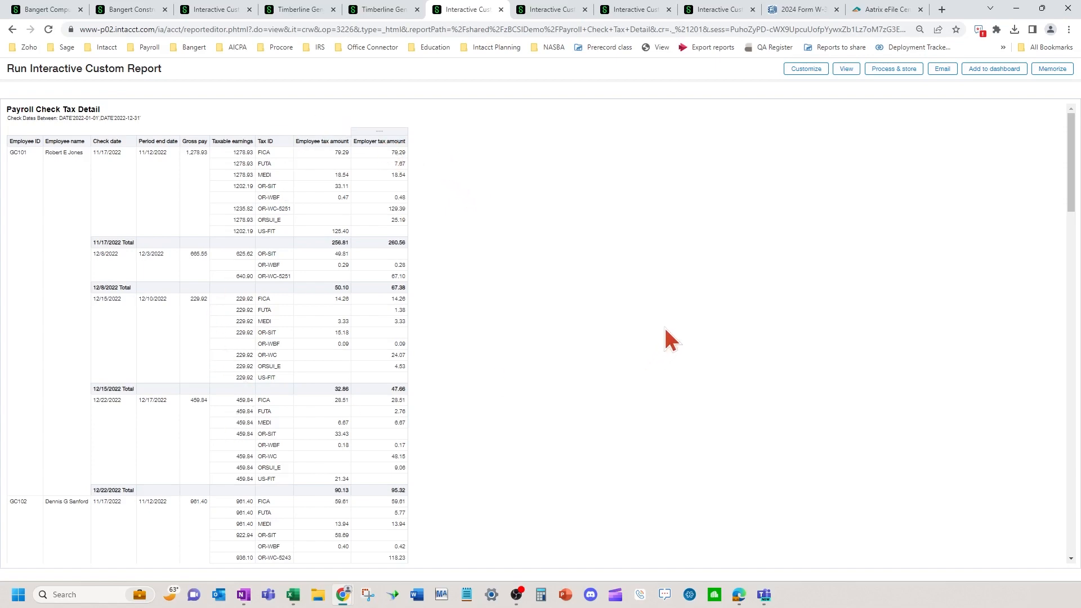
Export the Payroll Check Tax Detail report as Excel data and show the resulting workbook at full size.
{"action": "scroll", "coordinate": [664, 325], "scroll_direction": "down", "scroll_amount": 20}
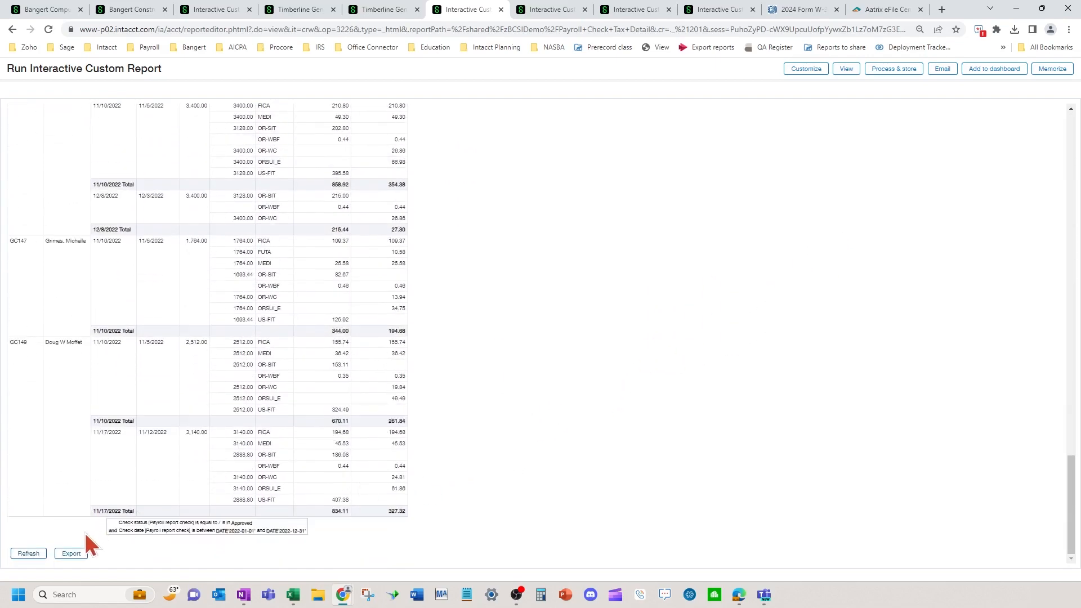
{"action": "left_click", "coordinate": [73, 558]}
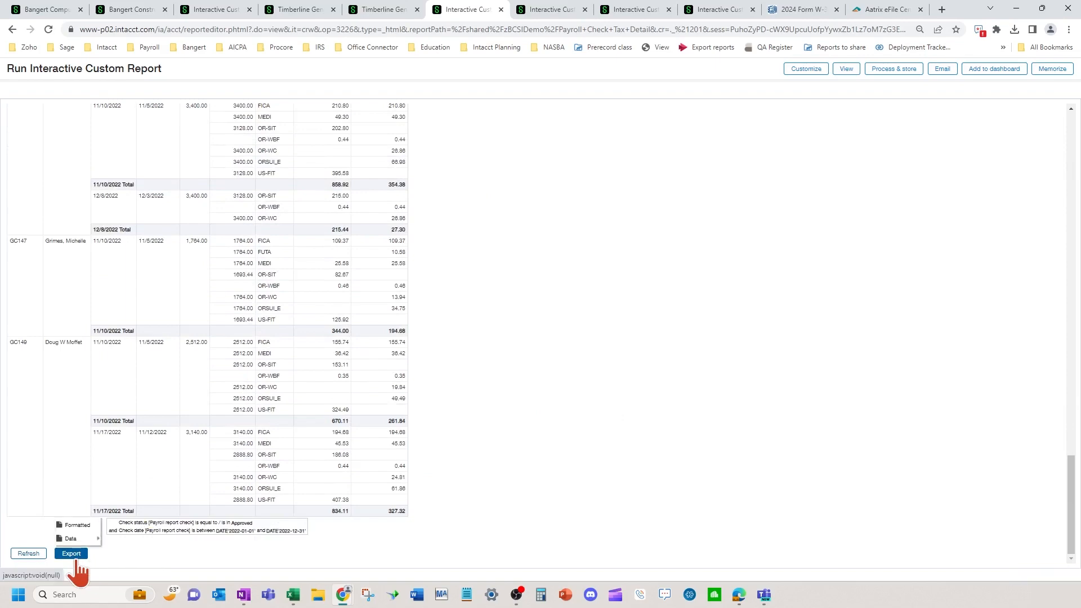
{"action": "mouse_move", "coordinate": [88, 544]}
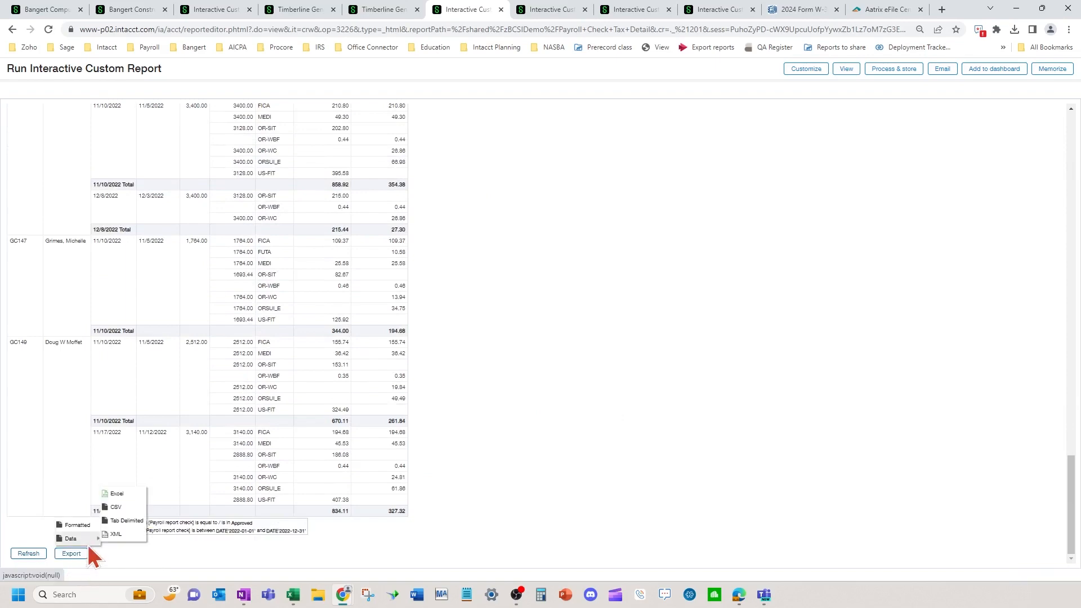
{"action": "left_click", "coordinate": [129, 495]}
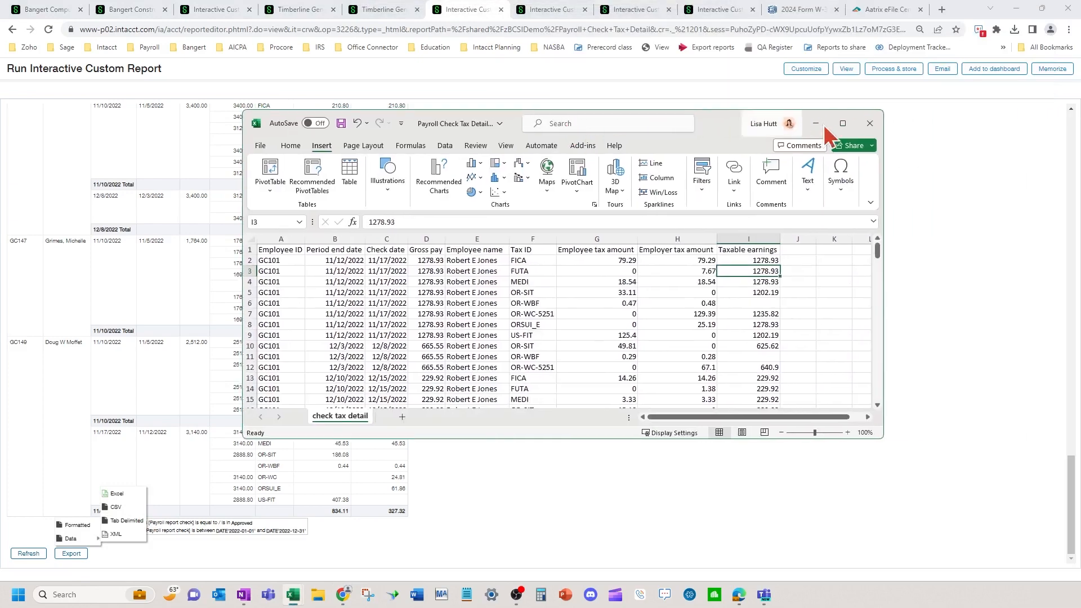
{"action": "left_click", "coordinate": [843, 123]}
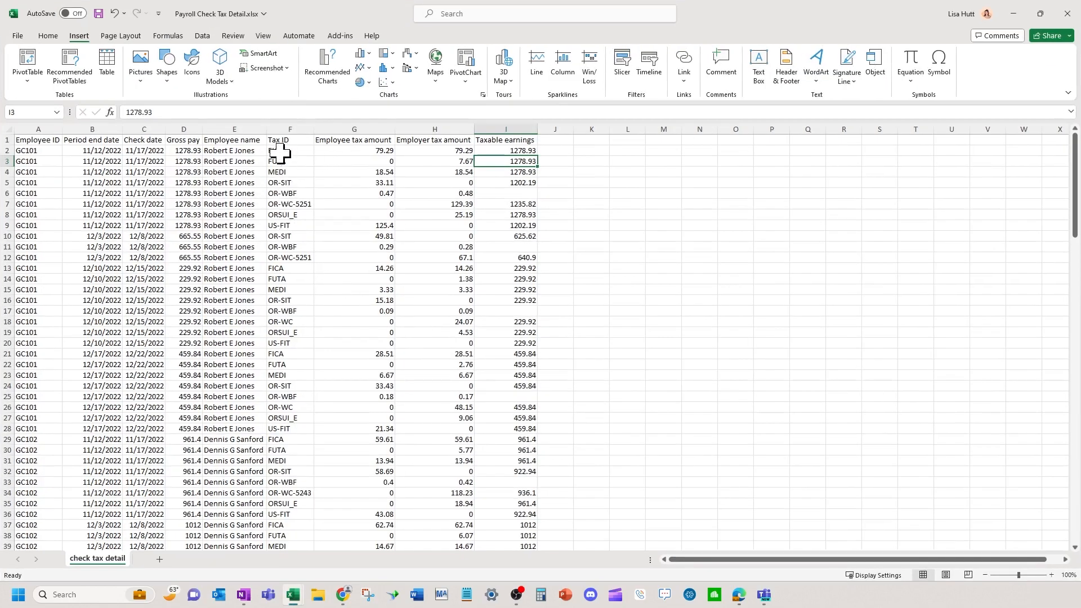
Review the exported employee tax, employer tax and taxable earnings columns along with the tax IDs.
{"action": "left_click", "coordinate": [333, 159]}
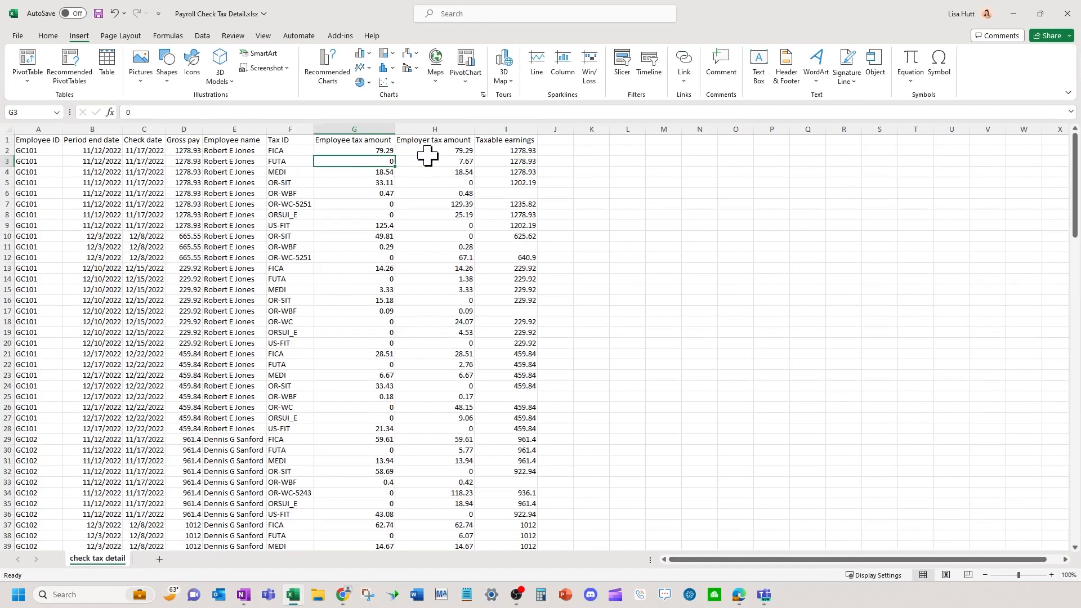
{"action": "left_click", "coordinate": [429, 154]}
{"action": "left_click", "coordinate": [523, 152]}
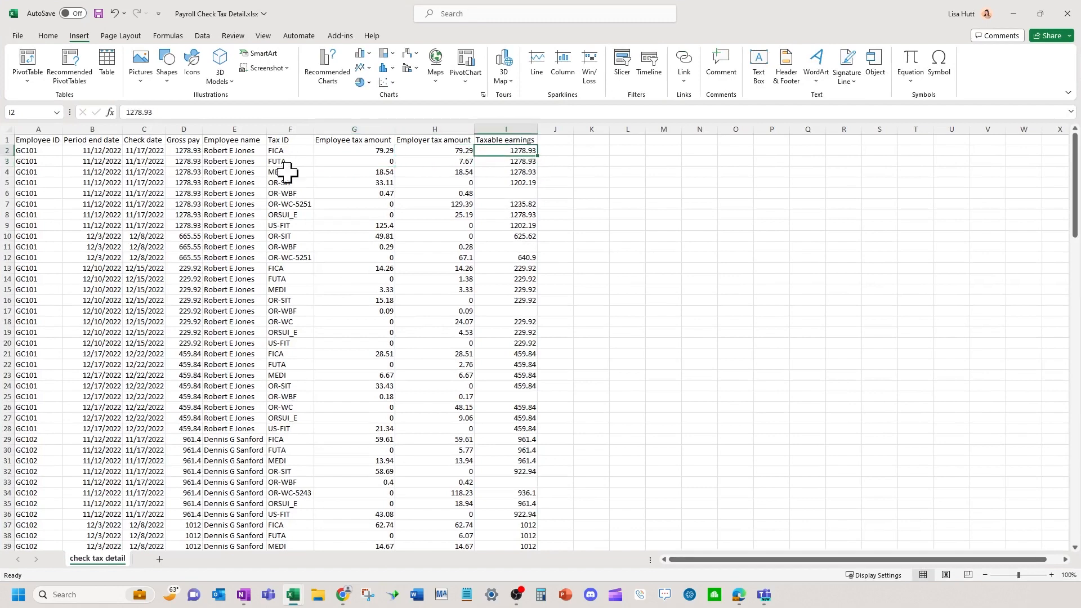
{"action": "left_click_drag", "start_coordinate": [290, 182], "coordinate": [290, 268]}
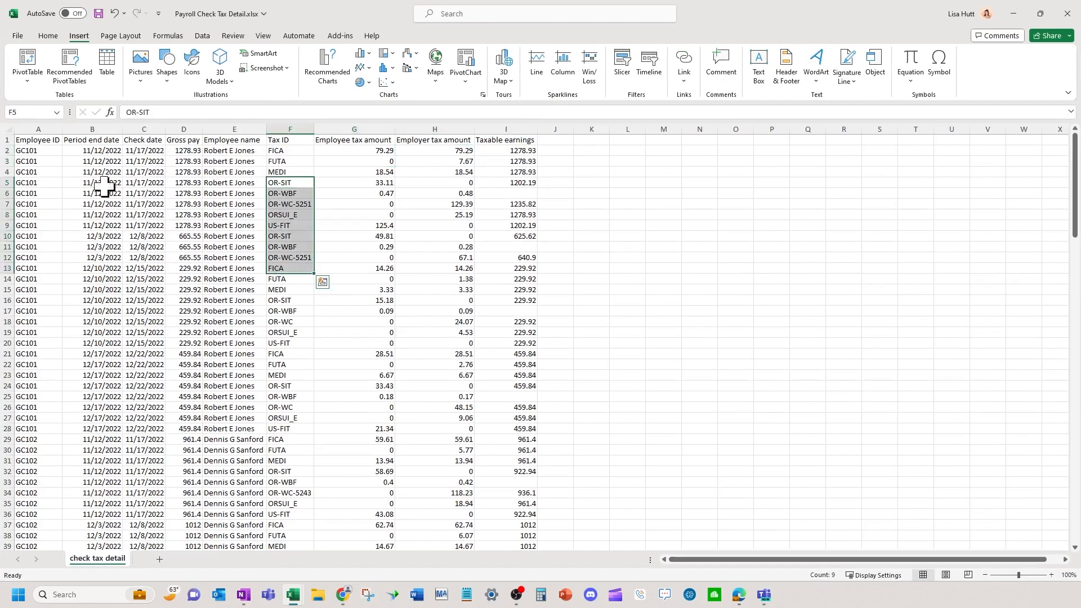
Create a PivotTable from the check tax detail data range on a new worksheet.
{"action": "left_click", "coordinate": [32, 151]}
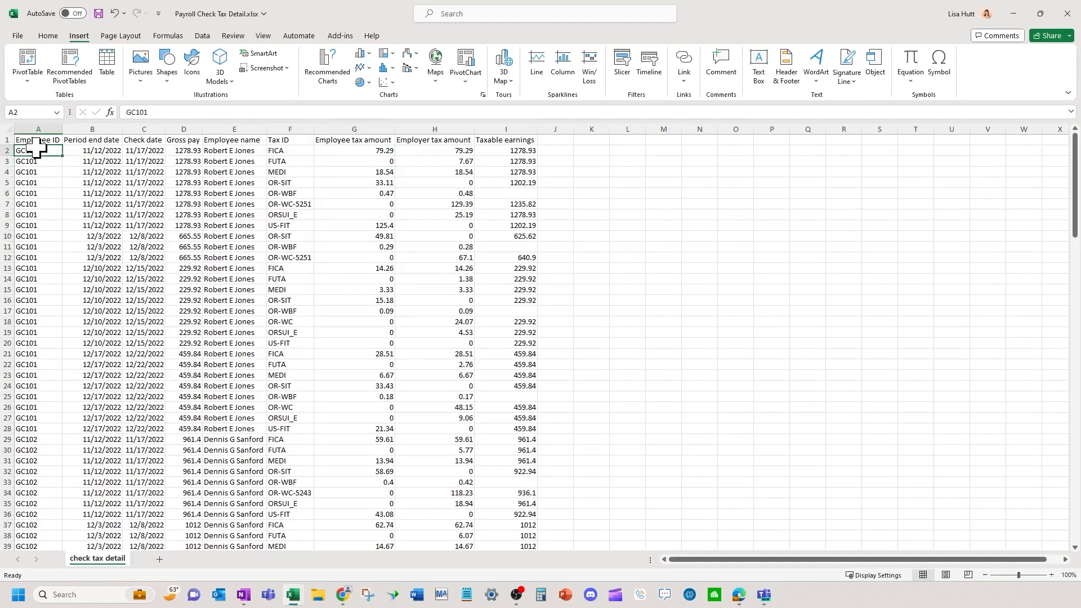
{"action": "left_click", "coordinate": [29, 83]}
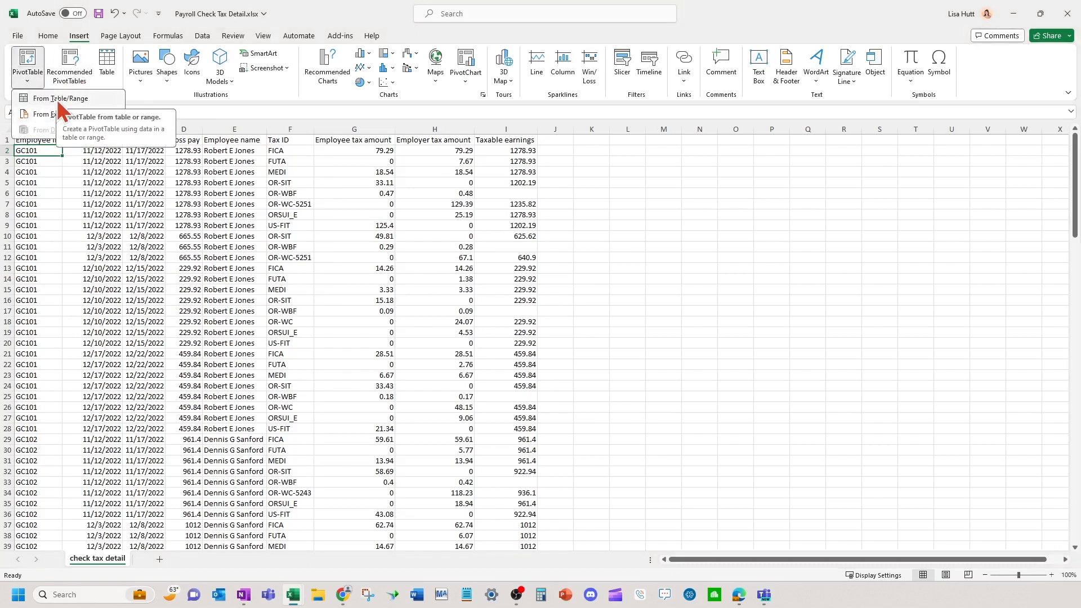
{"action": "left_click", "coordinate": [59, 100]}
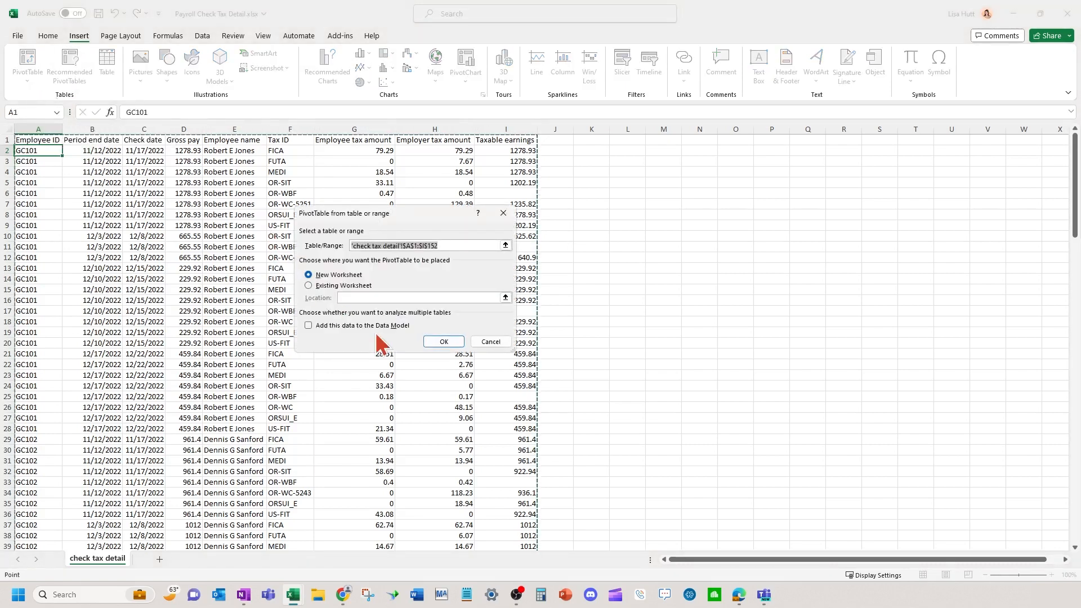
{"action": "left_click", "coordinate": [444, 342]}
Lay out the PivotTable with only Tax ID as rows, summing employee tax amount, employer tax amount and taxable earnings.
{"action": "left_click", "coordinate": [898, 203]}
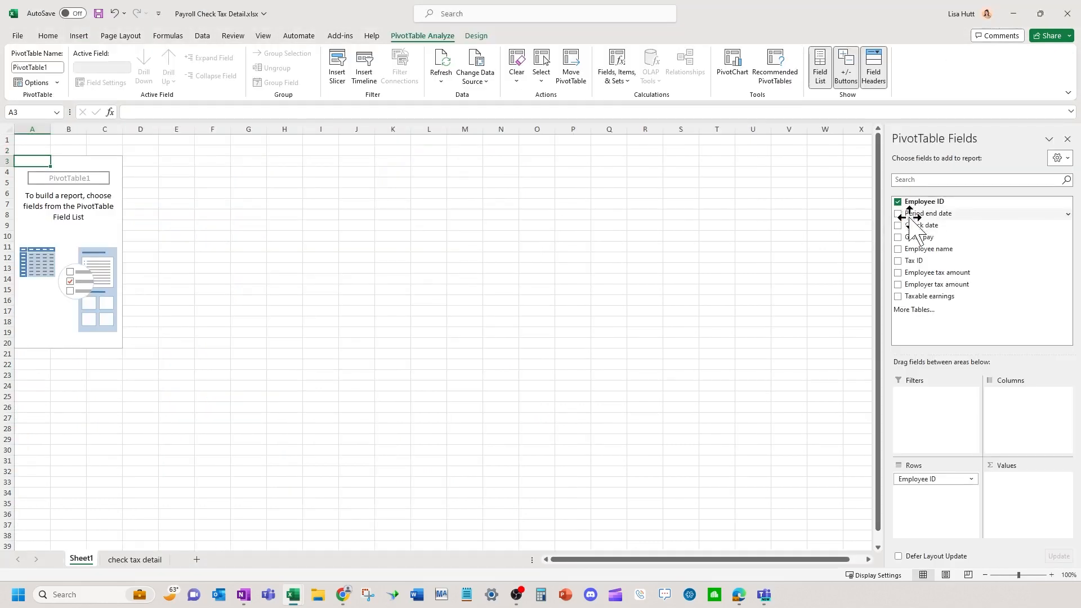
{"action": "left_click", "coordinate": [898, 273]}
{"action": "left_click", "coordinate": [897, 285]}
{"action": "left_click", "coordinate": [899, 261]}
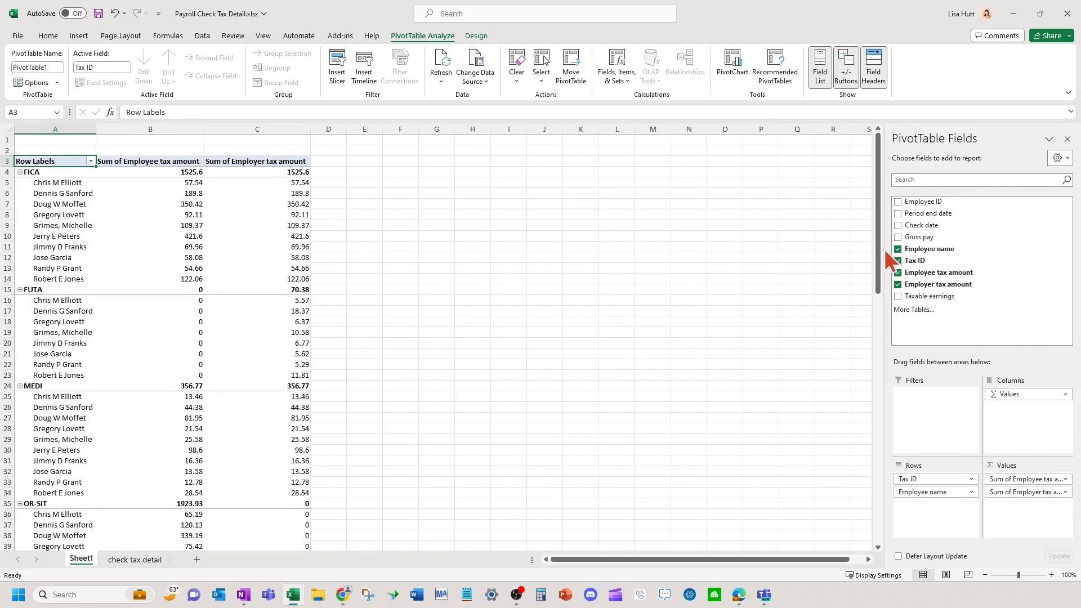
{"action": "left_click", "coordinate": [898, 249]}
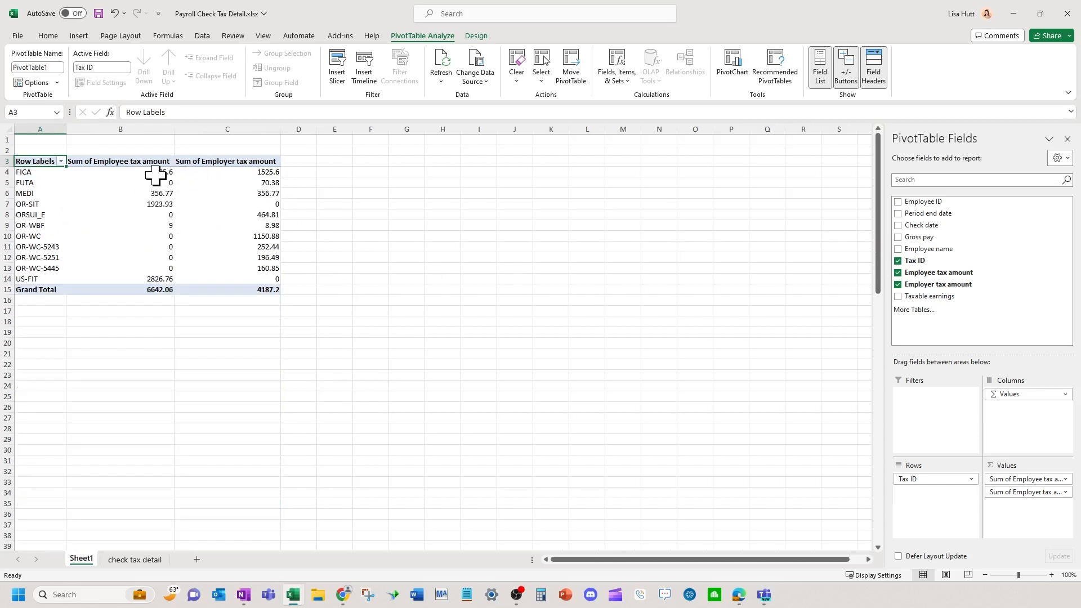
{"action": "left_click", "coordinate": [898, 296]}
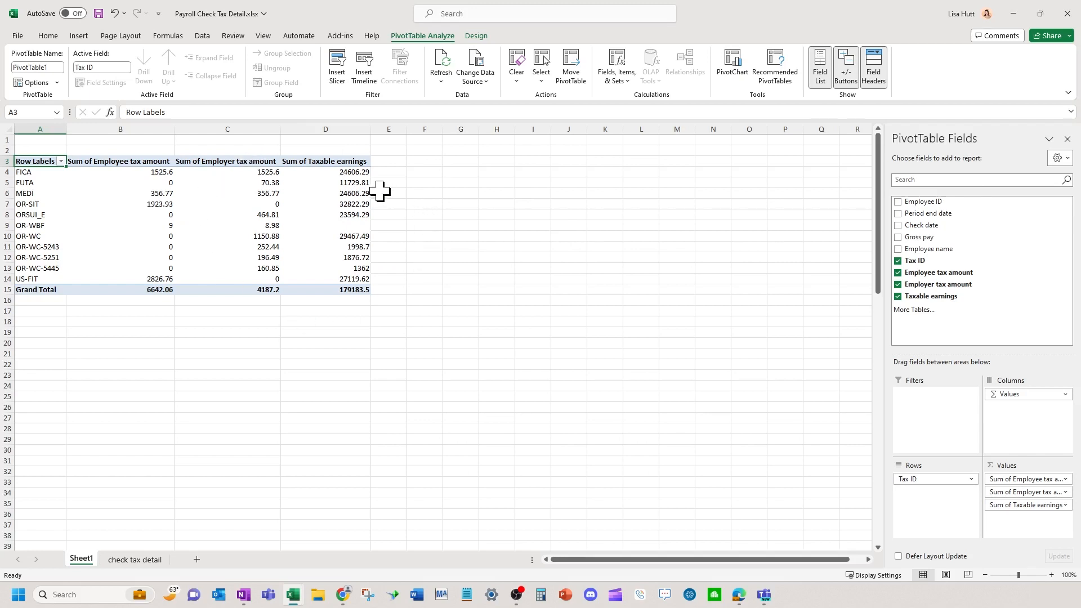
Check the PivotTable's US-FIT, FICA and MEDI taxable earnings and their employee and employer tax amounts.
{"action": "left_click", "coordinate": [354, 278]}
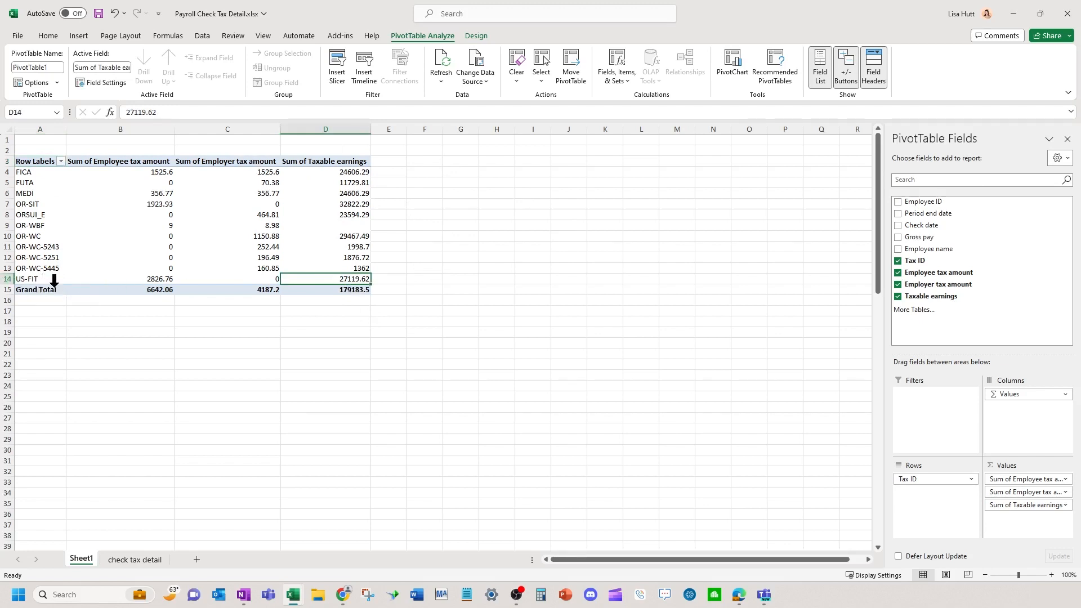
{"action": "left_click", "coordinate": [118, 279]}
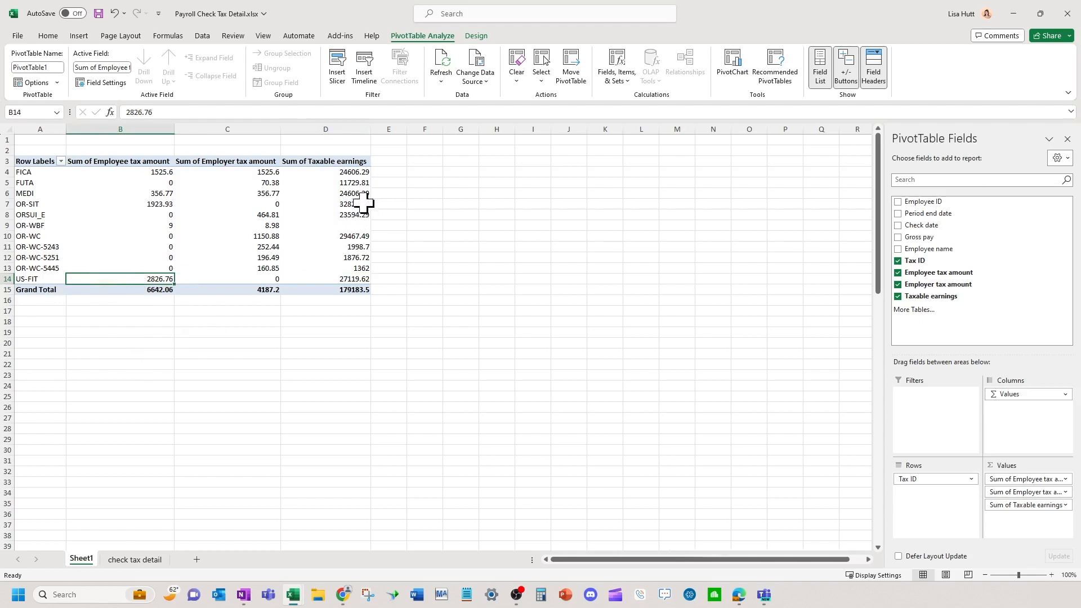
{"action": "left_click", "coordinate": [359, 175]}
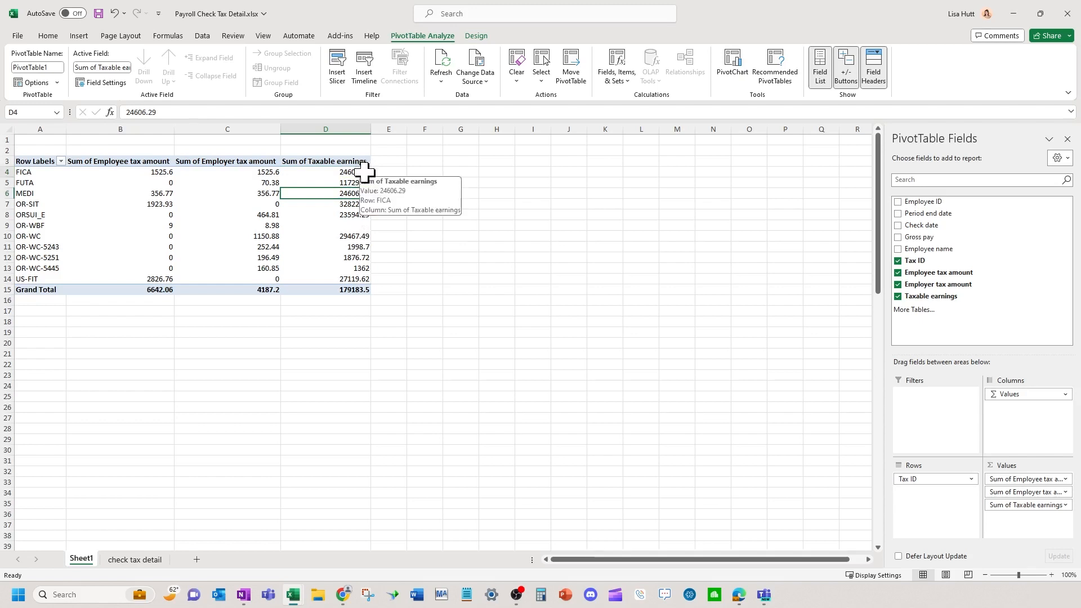
{"action": "left_click", "coordinate": [158, 192]}
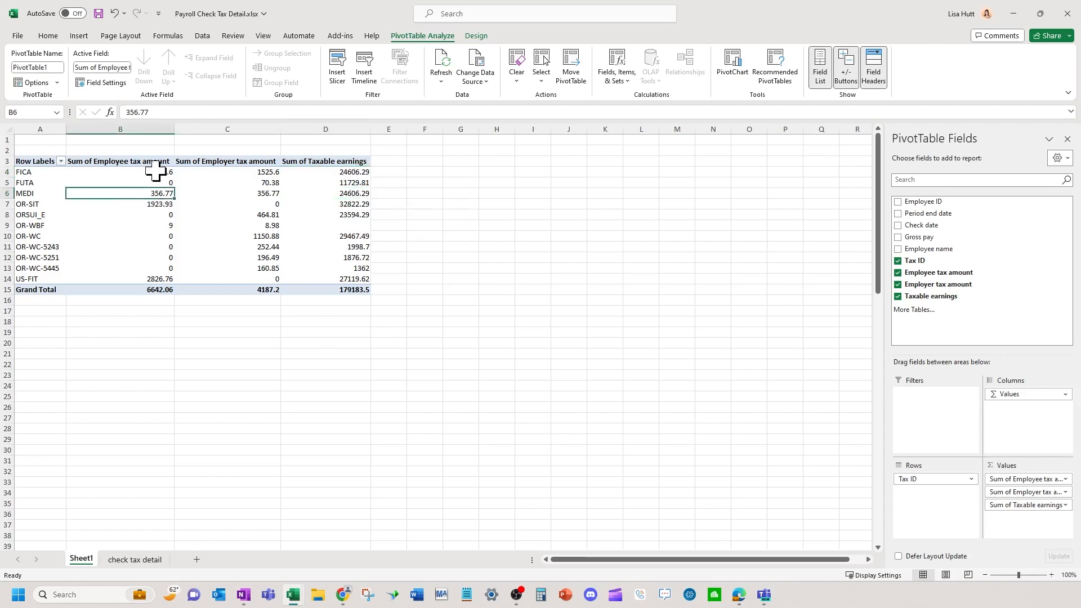
{"action": "left_click", "coordinate": [268, 193]}
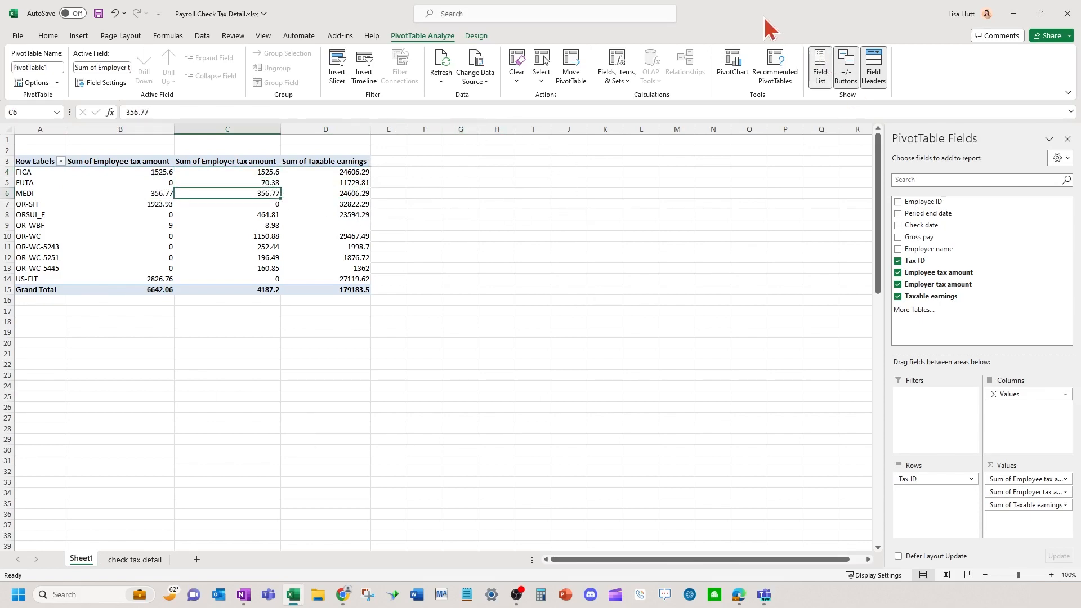
Switch to the W-2 payroll reconciliation spreadsheet at full size and review the quarterly 941 federal and SS wages.
{"action": "left_click", "coordinate": [1014, 14]}
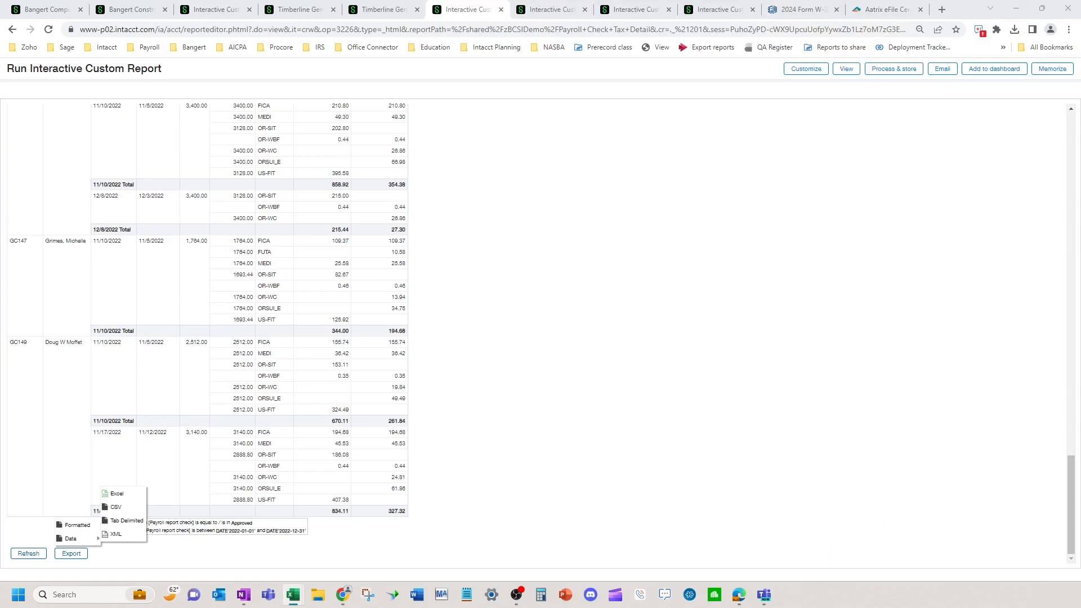
{"action": "left_click", "coordinate": [293, 595]}
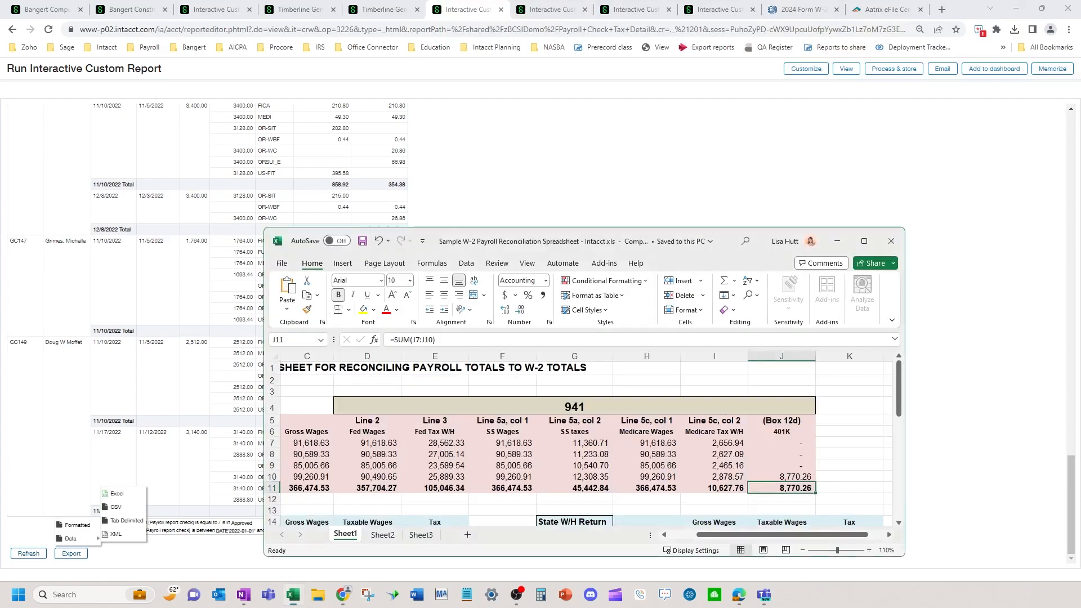
{"action": "left_click", "coordinate": [862, 241]}
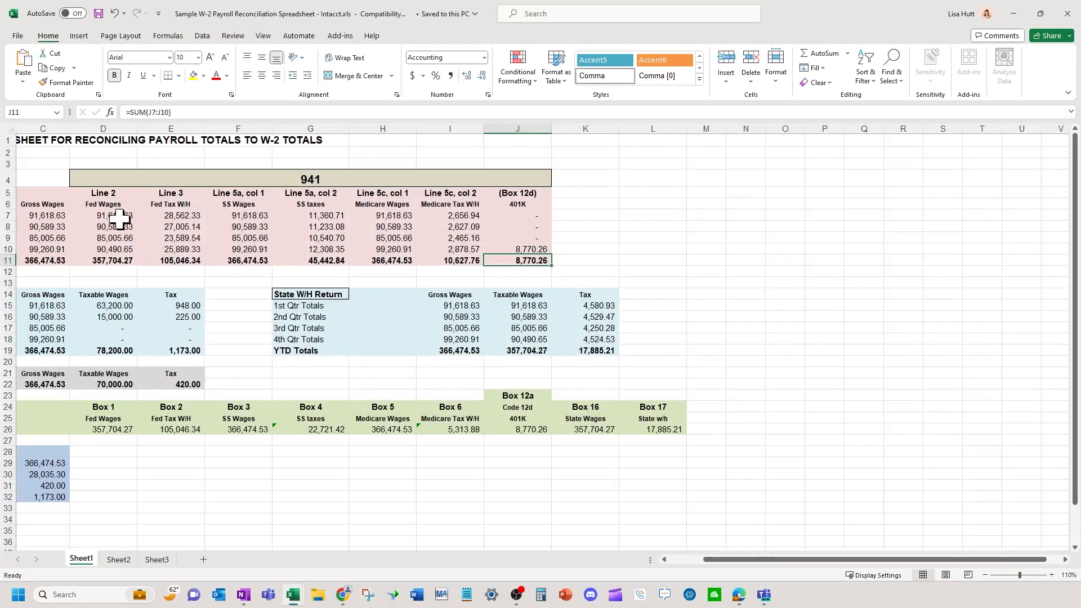
{"action": "left_click", "coordinate": [118, 218]}
{"action": "left_click_drag", "start_coordinate": [120, 223], "coordinate": [121, 254]}
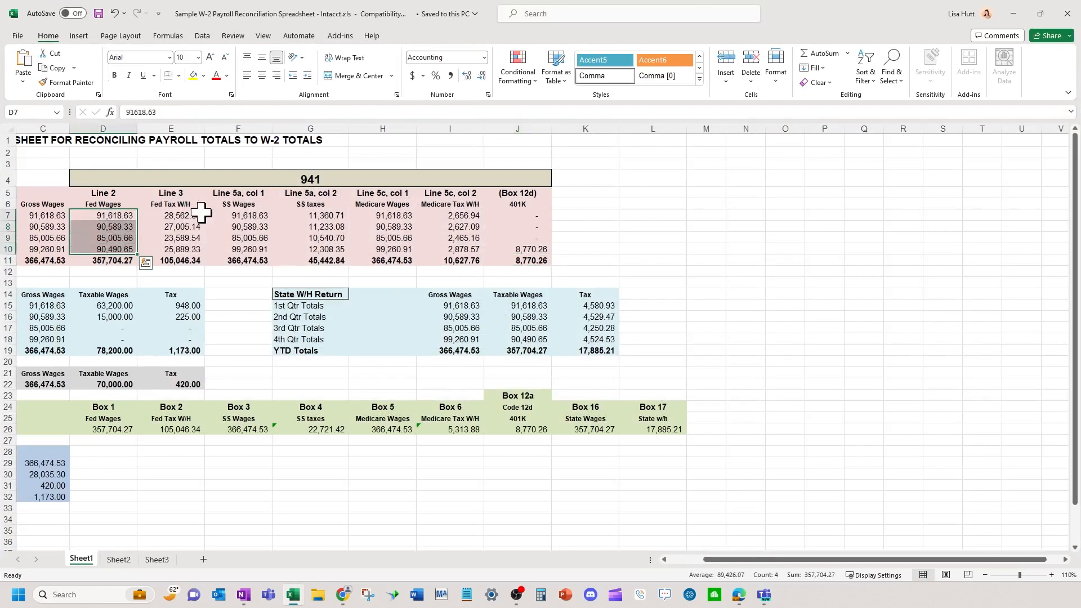
{"action": "left_click", "coordinate": [239, 226]}
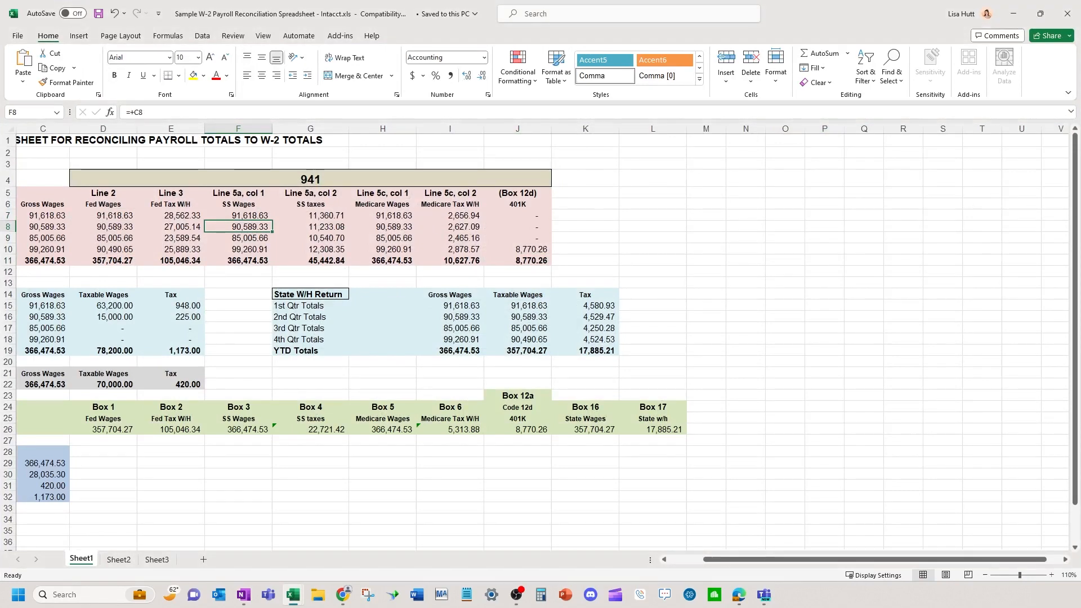
Place the PivotTable window beside the reconciliation spreadsheet and compare its tax totals with the 941 columns, including Medicare wages and tax.
{"action": "key", "text": "alt+Tab"}
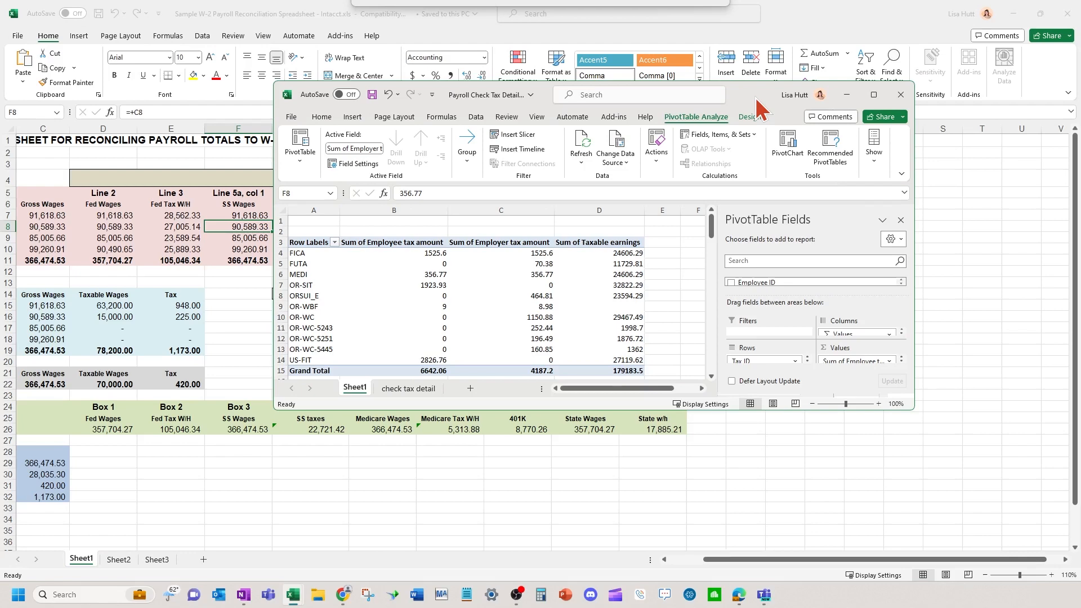
{"action": "left_click_drag", "start_coordinate": [755, 97], "coordinate": [1080, 112]}
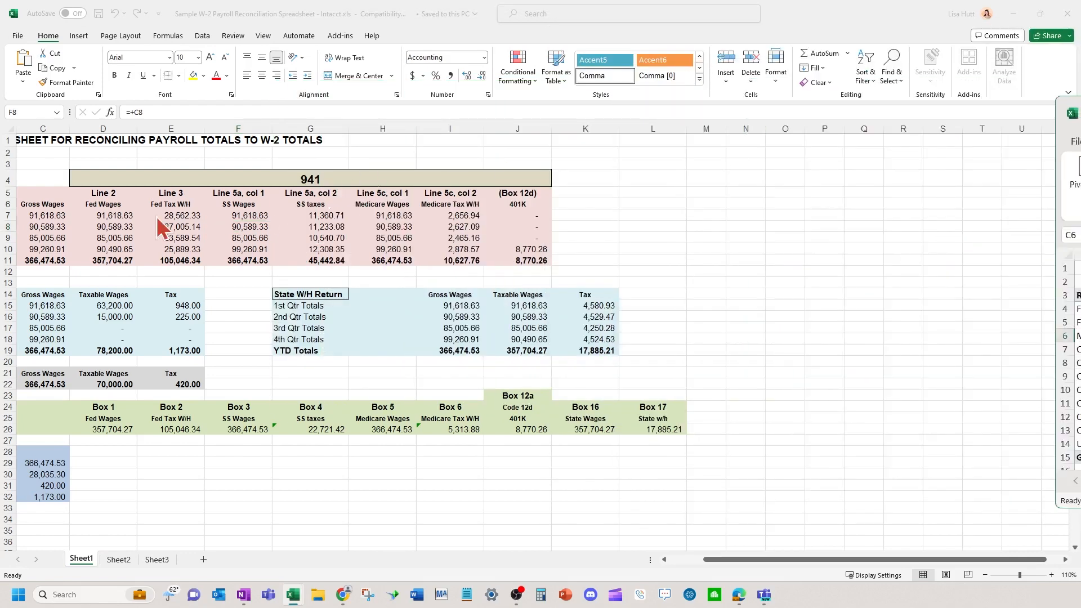
{"action": "left_click", "coordinate": [383, 226]}
{"action": "left_click", "coordinate": [445, 231]}
{"action": "key", "text": "alt+Tab"}
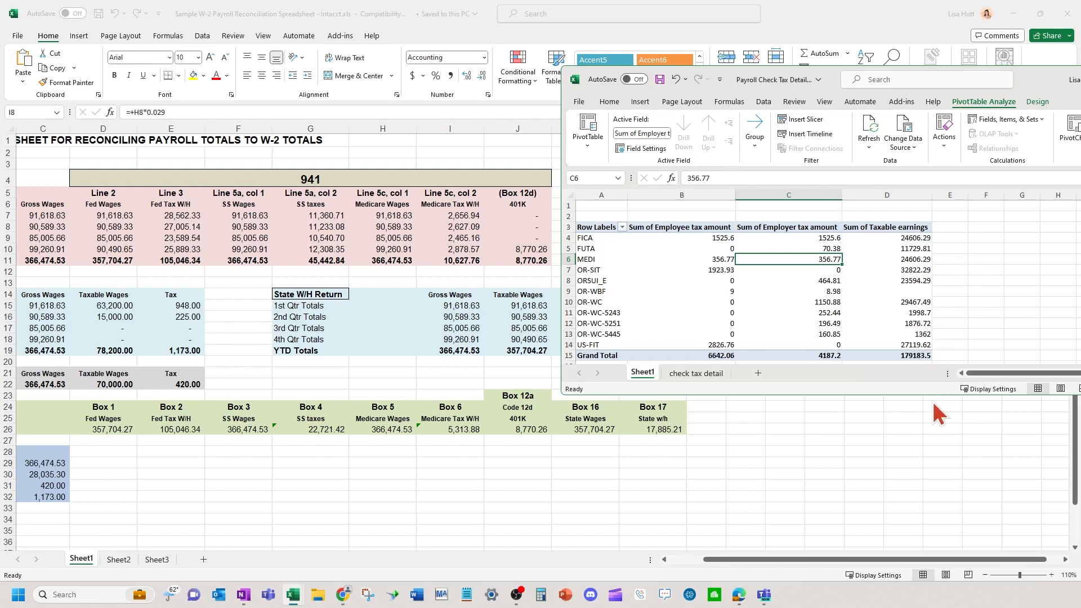
{"action": "left_click_drag", "start_coordinate": [935, 395], "coordinate": [936, 451]}
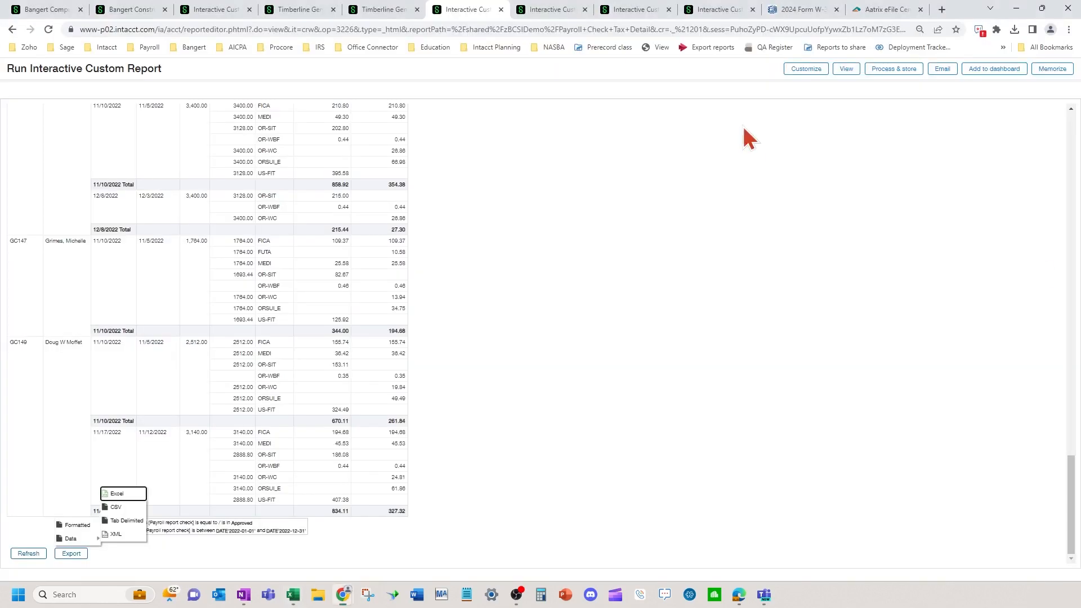
View the Payroll Tax Register - CRE BCS and Payroll Earnings Register - CRE reports in Sage Intacct.
{"action": "left_click", "coordinate": [545, 11]}
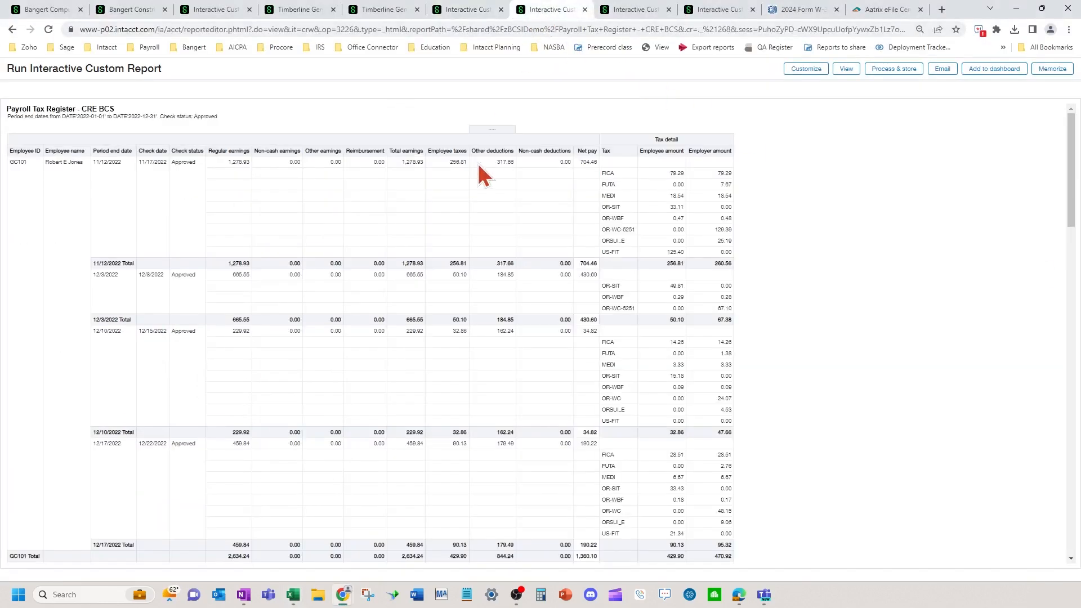
{"action": "left_click", "coordinate": [635, 9]}
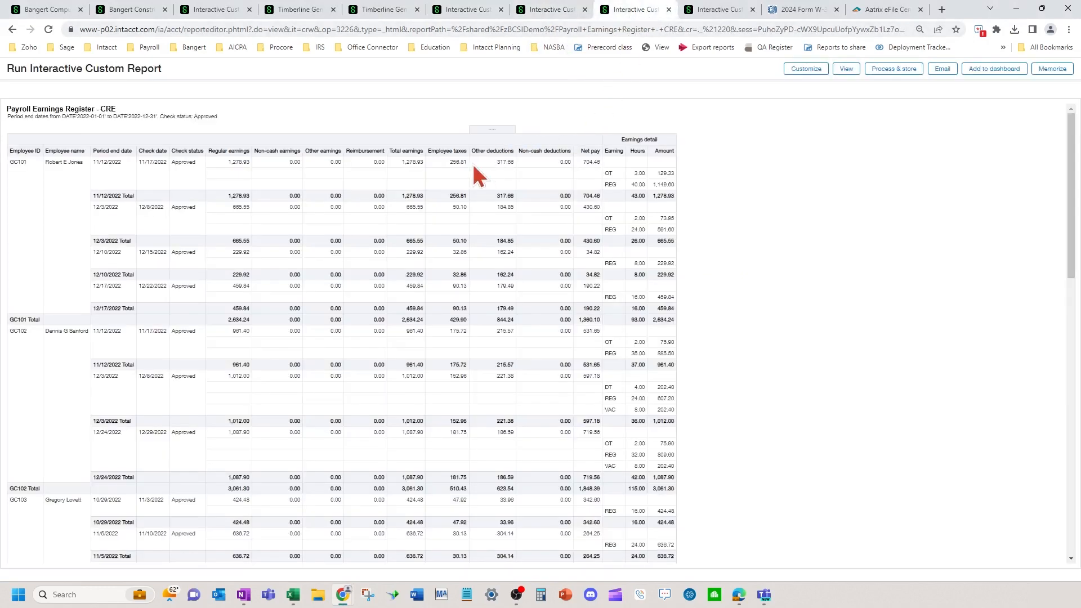
View the Payroll Deduction Register - CRE report in Sage Intacct, check its entry in the report list and show its data export formats.
{"action": "key", "text": "ctrl+Tab"}
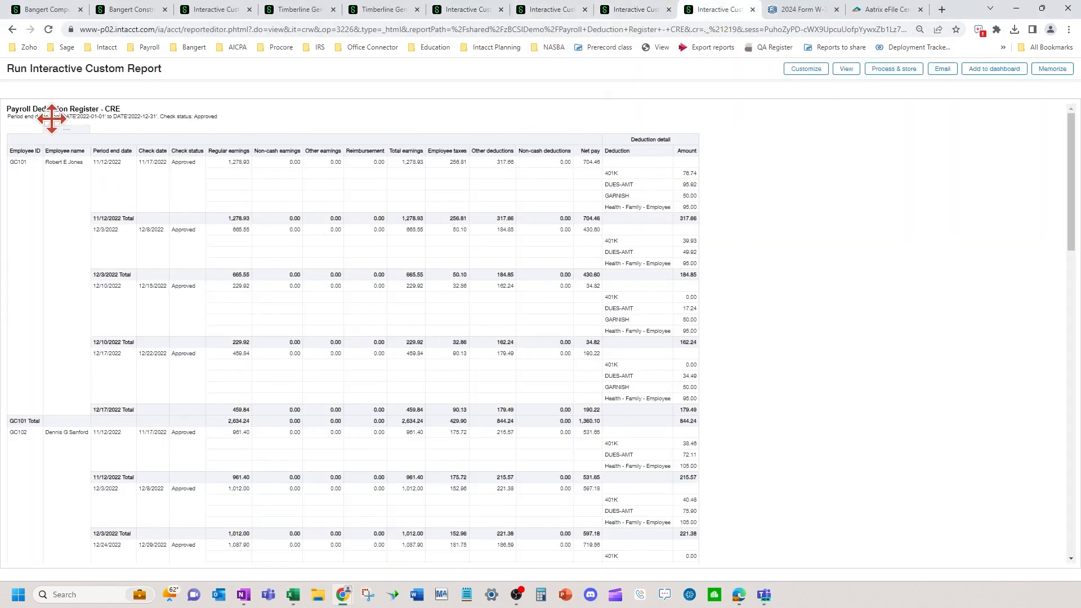
{"action": "left_click", "coordinate": [124, 11]}
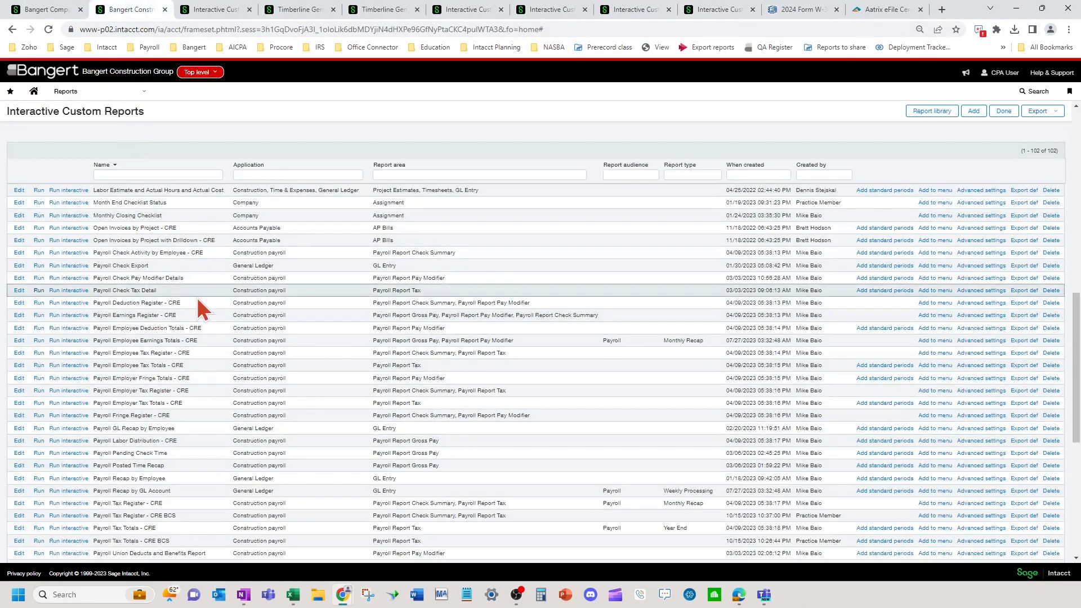
{"action": "left_click", "coordinate": [718, 9]}
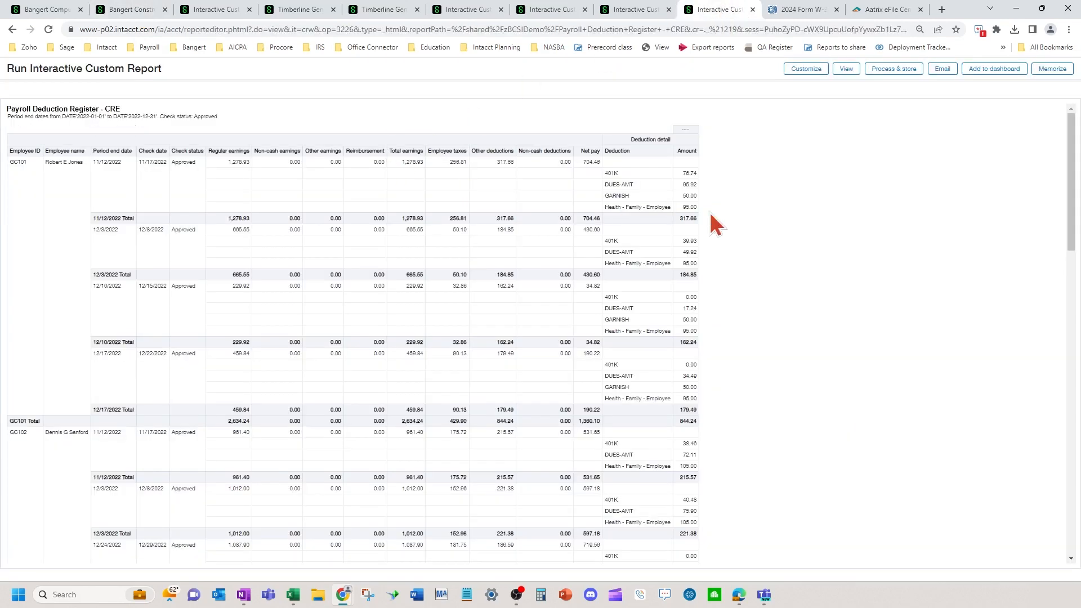
{"action": "scroll", "coordinate": [648, 395], "scroll_direction": "down", "scroll_amount": 20}
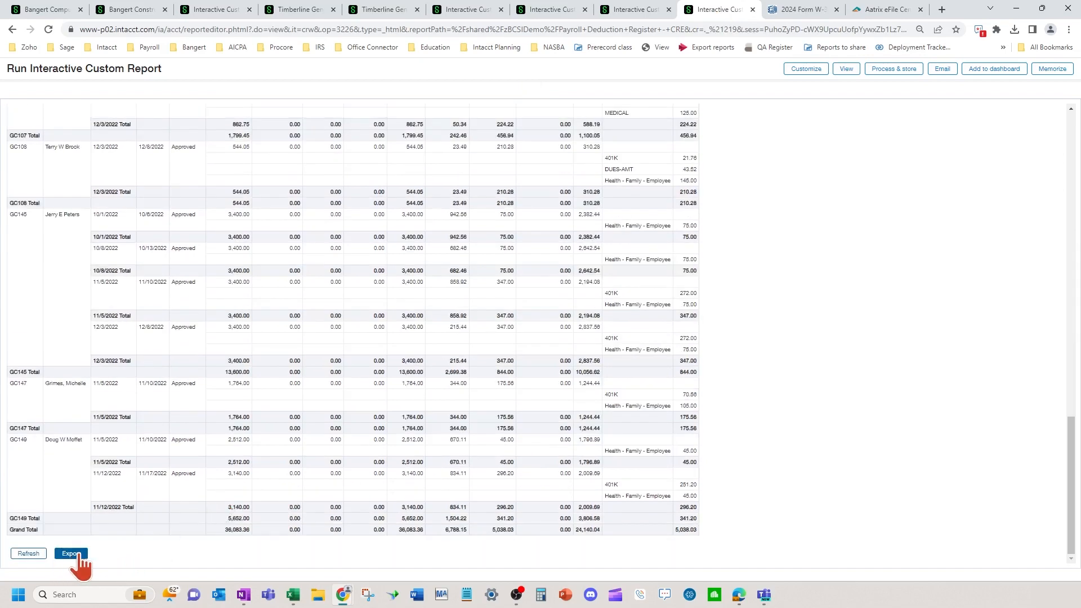
{"action": "left_click", "coordinate": [78, 554]}
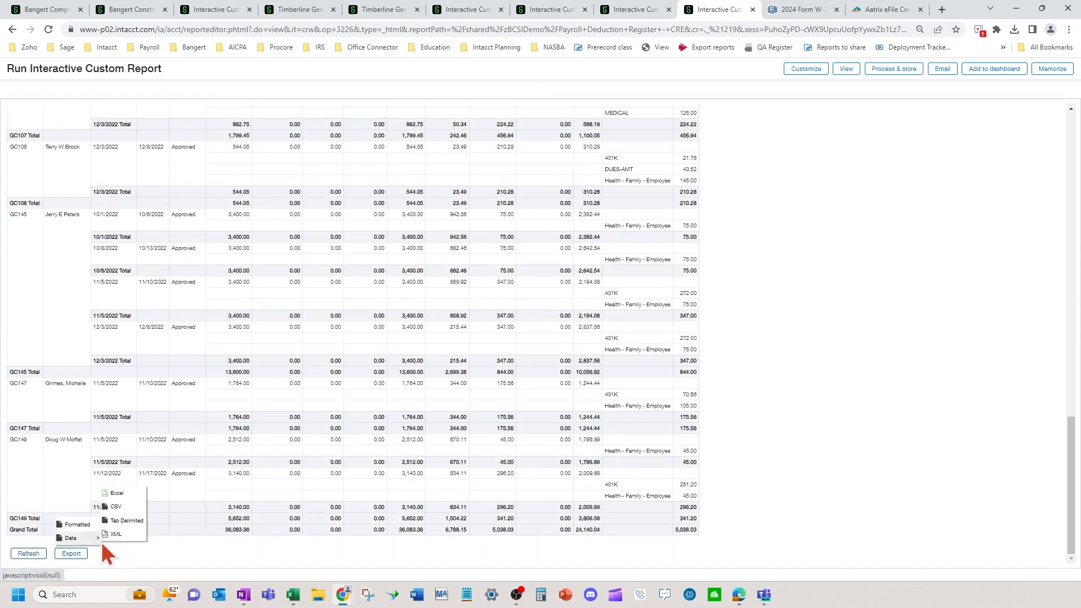
{"action": "mouse_move", "coordinate": [89, 536]}
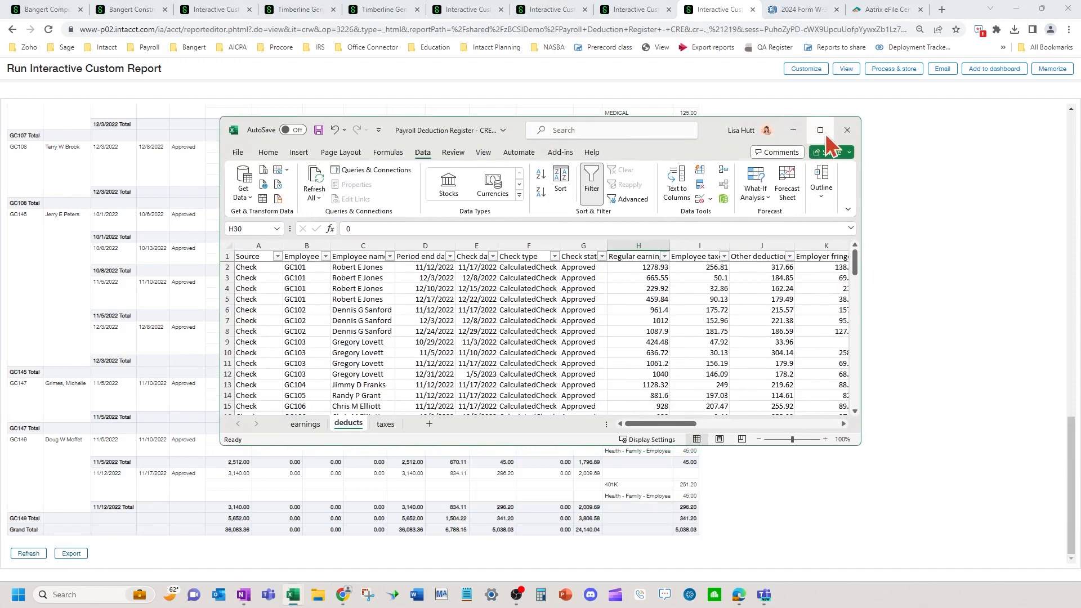
Enlarge the exported Payroll Deduction Register - CRE workbook and review its check columns and deduction rows on the deducts sheet.
{"action": "left_click", "coordinate": [827, 136]}
{"action": "left_click", "coordinate": [728, 353]}
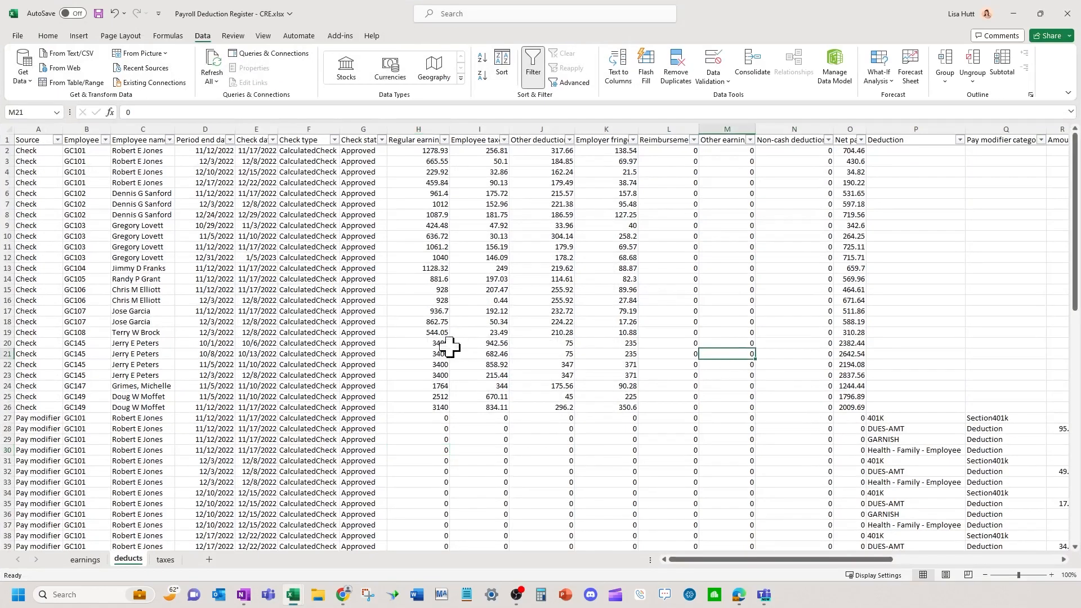
{"action": "left_click", "coordinate": [934, 442]}
{"action": "scroll", "coordinate": [867, 314], "scroll_direction": "right", "scroll_amount": 3}
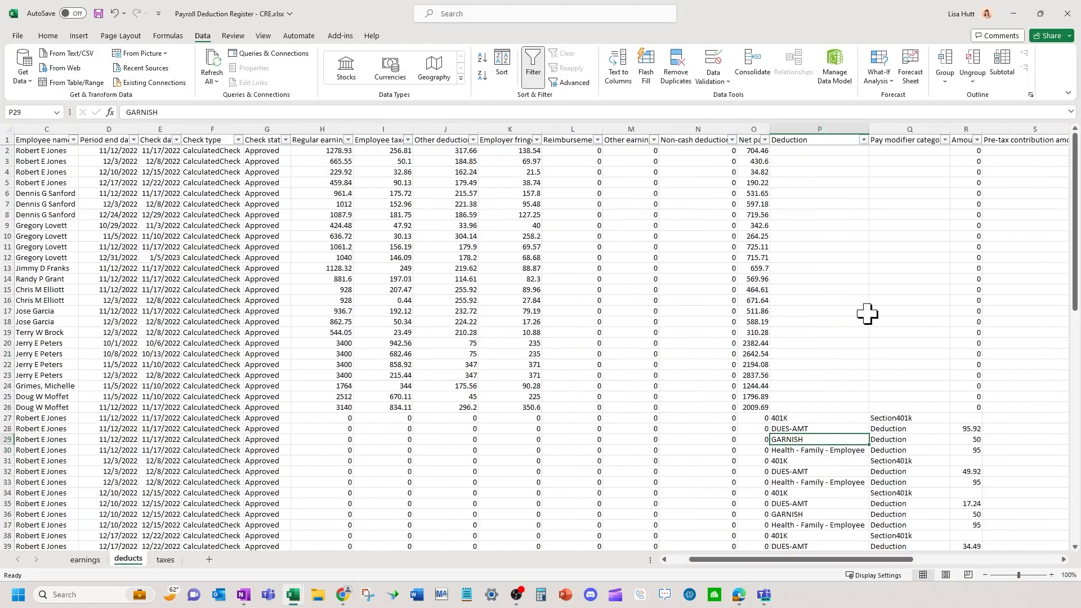
{"action": "left_click", "coordinate": [863, 140]}
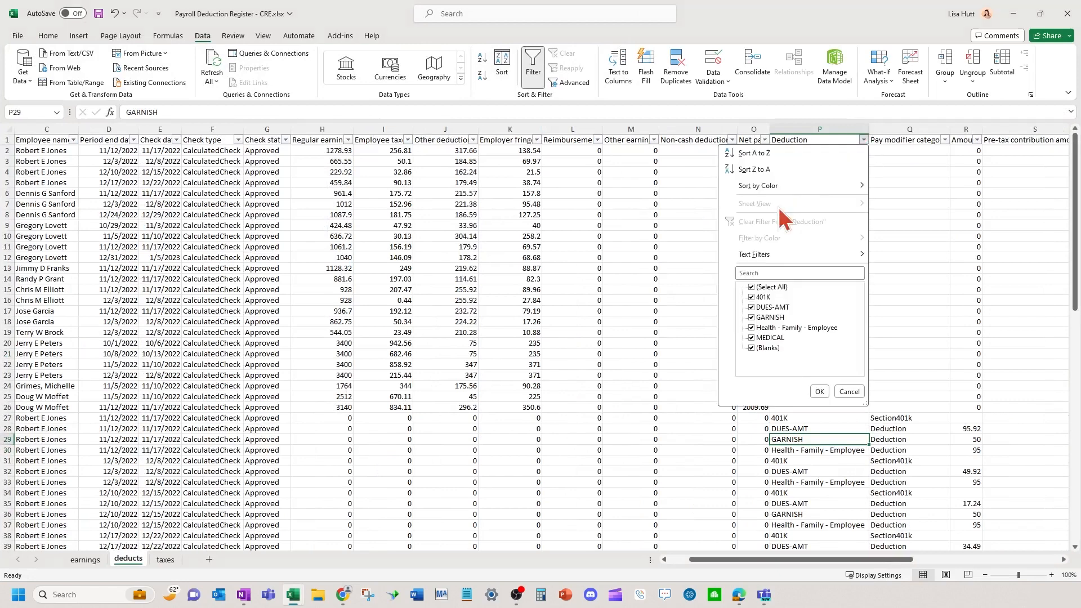
{"action": "left_click", "coordinate": [760, 289]}
{"action": "left_click", "coordinate": [766, 299]}
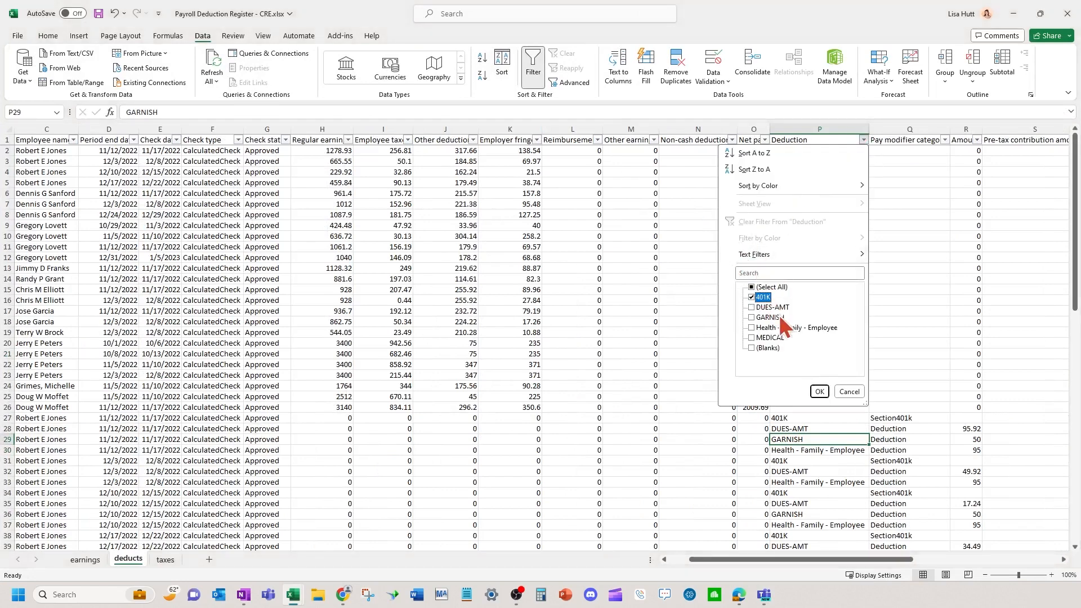
{"action": "left_click", "coordinate": [820, 393]}
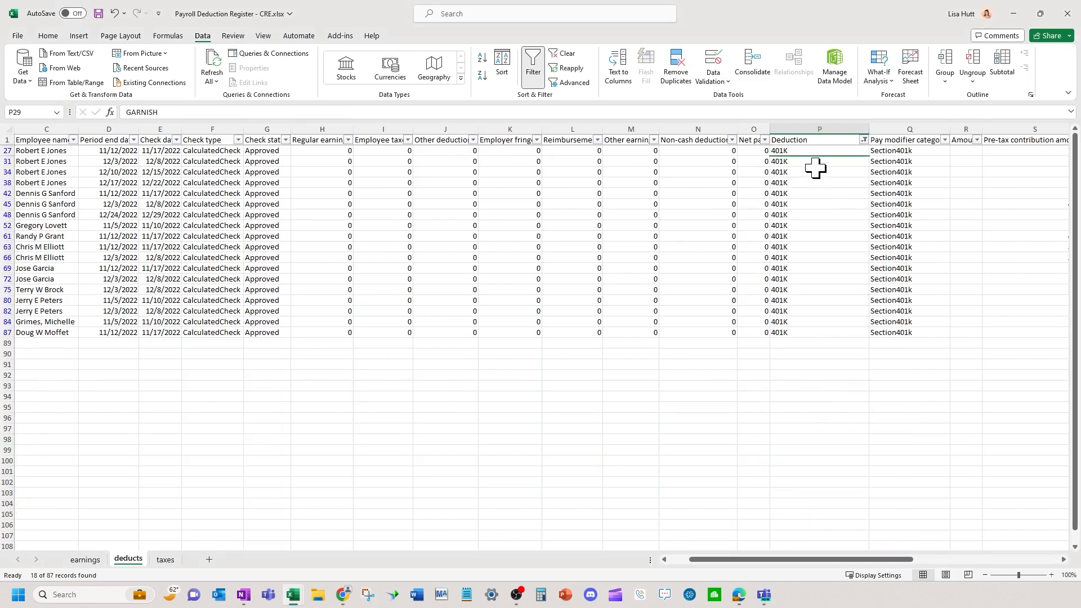
{"action": "key", "text": "ctrl+z"}
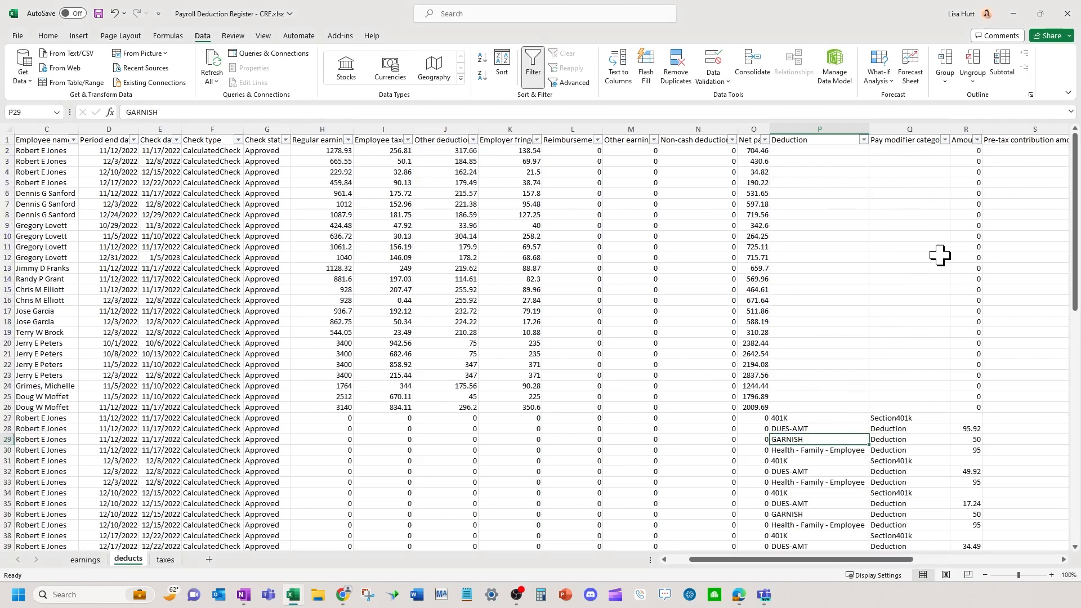
Filter the Deduction column on the deducts sheet to show only 401K.
{"action": "left_click", "coordinate": [863, 139]}
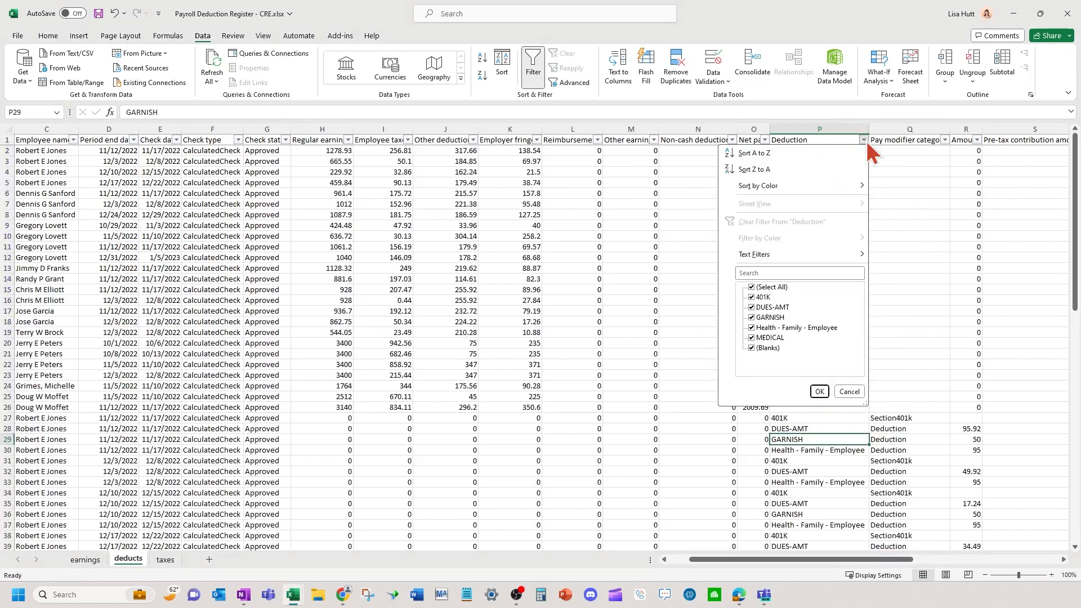
{"action": "left_click", "coordinate": [752, 288]}
{"action": "left_click", "coordinate": [761, 297]}
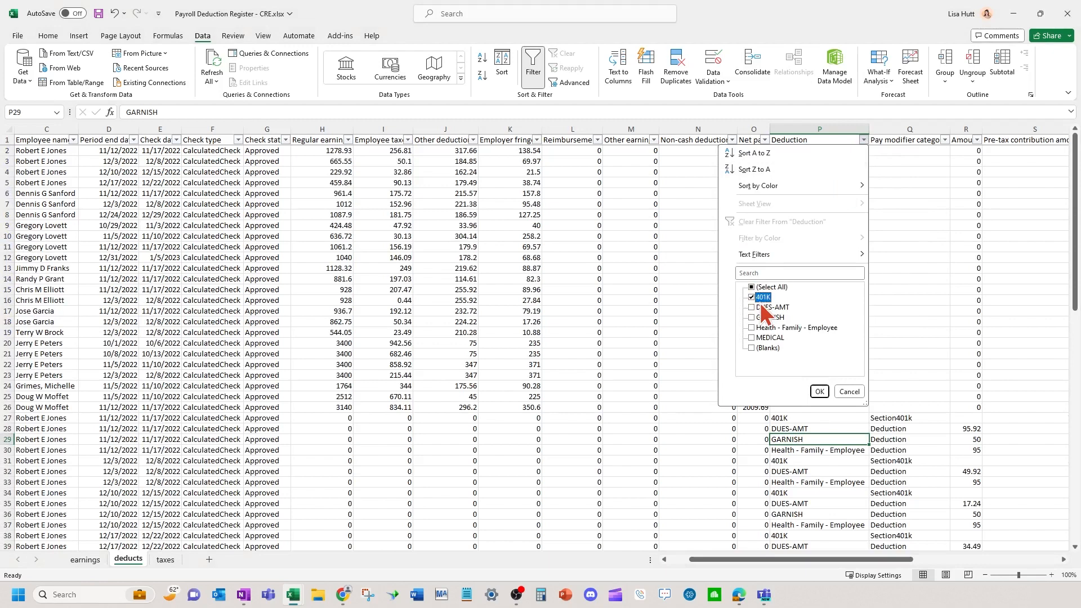
{"action": "left_click", "coordinate": [820, 391]}
Check the filtered 401K rows' sum in the Pre-tax contribution amount column, and minimize the workbook.
{"action": "left_click_drag", "start_coordinate": [966, 150], "coordinate": [969, 354]}
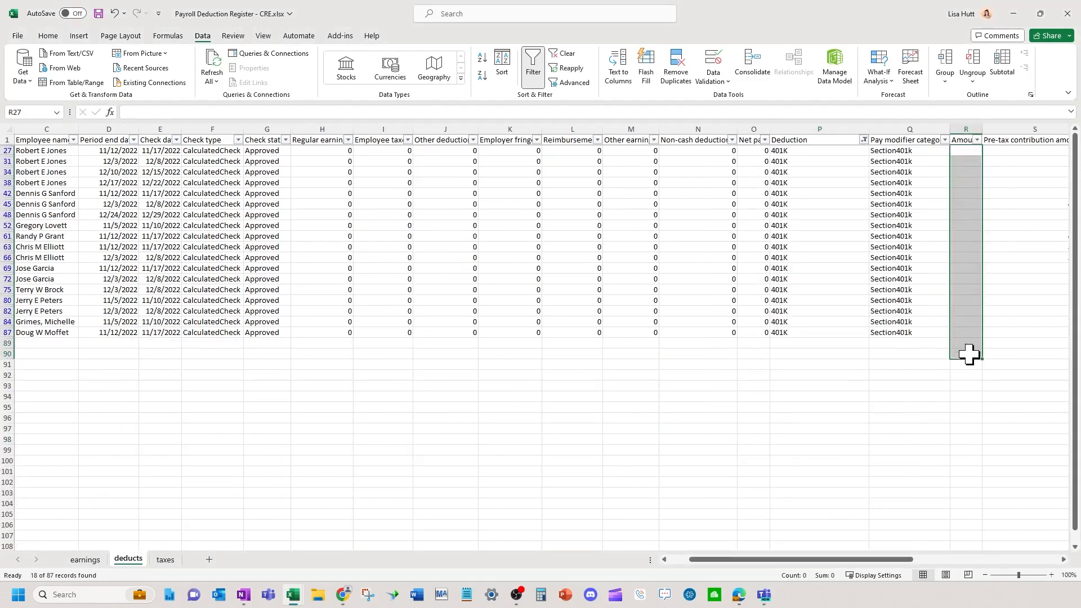
{"action": "left_click", "coordinate": [1064, 560]}
{"action": "left_click", "coordinate": [1064, 560]}
{"action": "left_click", "coordinate": [1064, 560]}
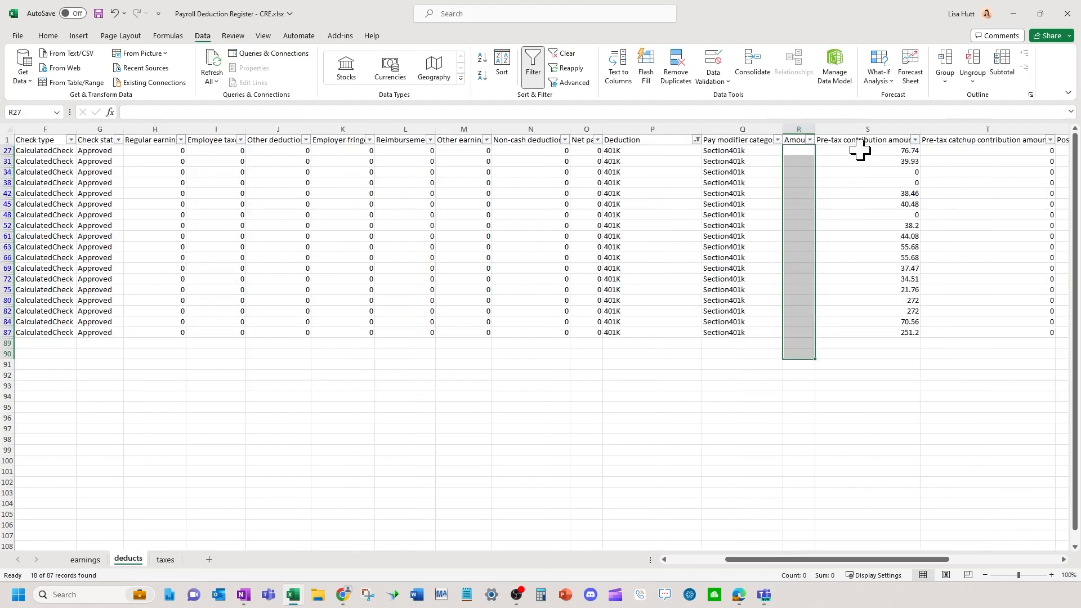
{"action": "left_click_drag", "start_coordinate": [860, 150], "coordinate": [863, 374]}
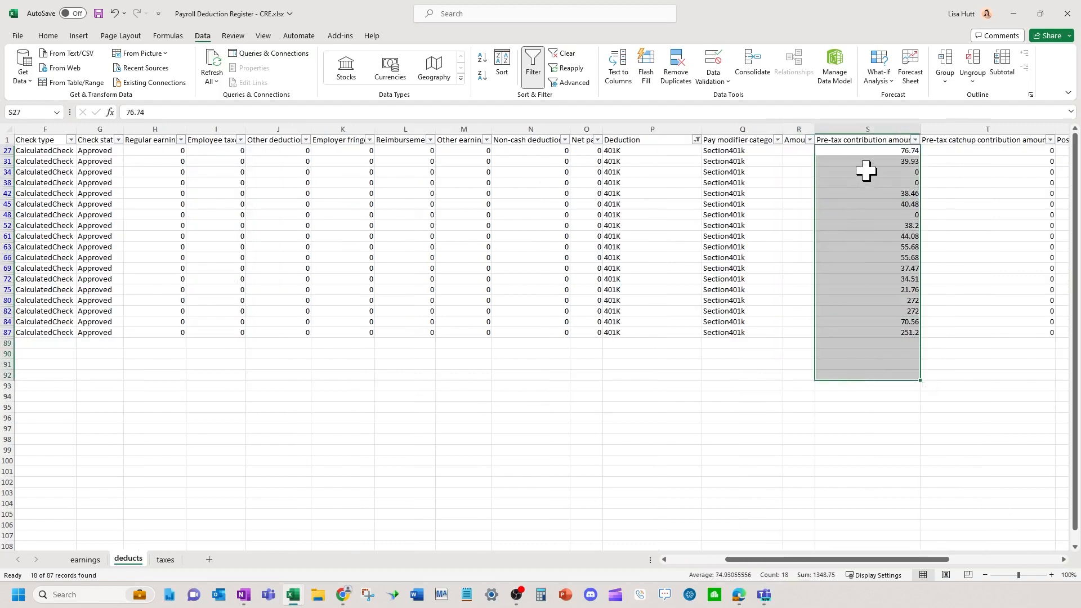
{"action": "left_click_drag", "start_coordinate": [877, 155], "coordinate": [878, 364]}
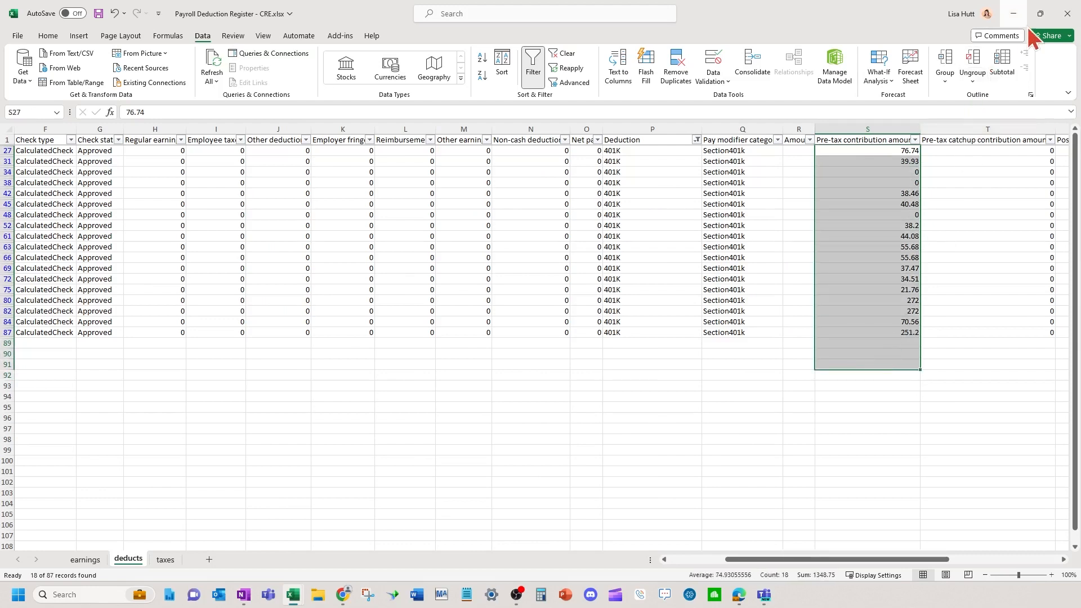
{"action": "left_click", "coordinate": [1013, 13]}
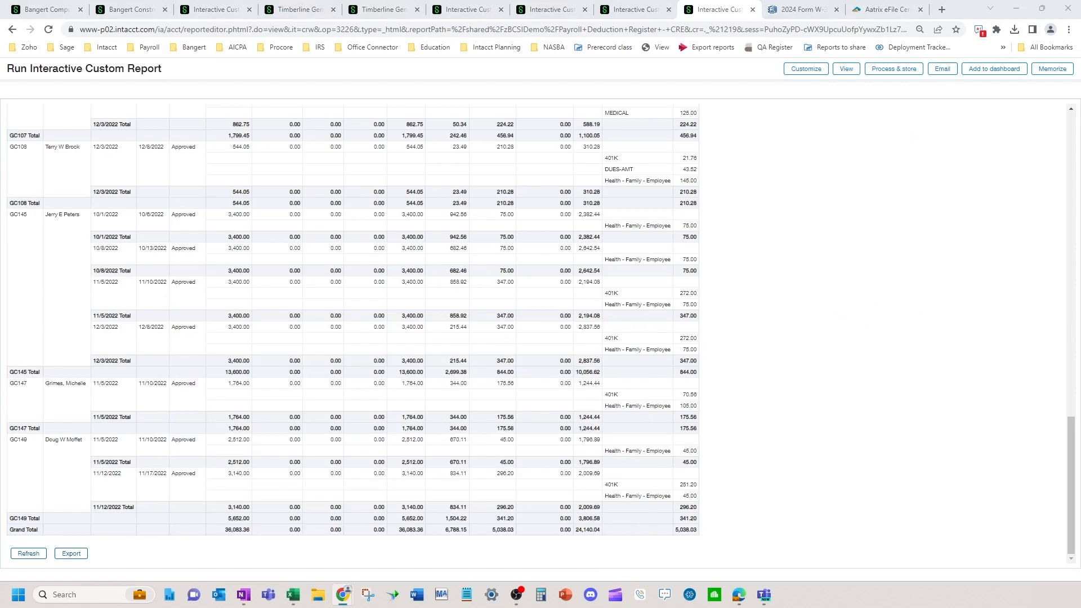
Switch to the W-2 payroll reconciliation spreadsheet and compare the 941 section's gross wages, federal wages and 401K amounts.
{"action": "key", "text": "alt+Tab"}
{"action": "left_click", "coordinate": [535, 259]}
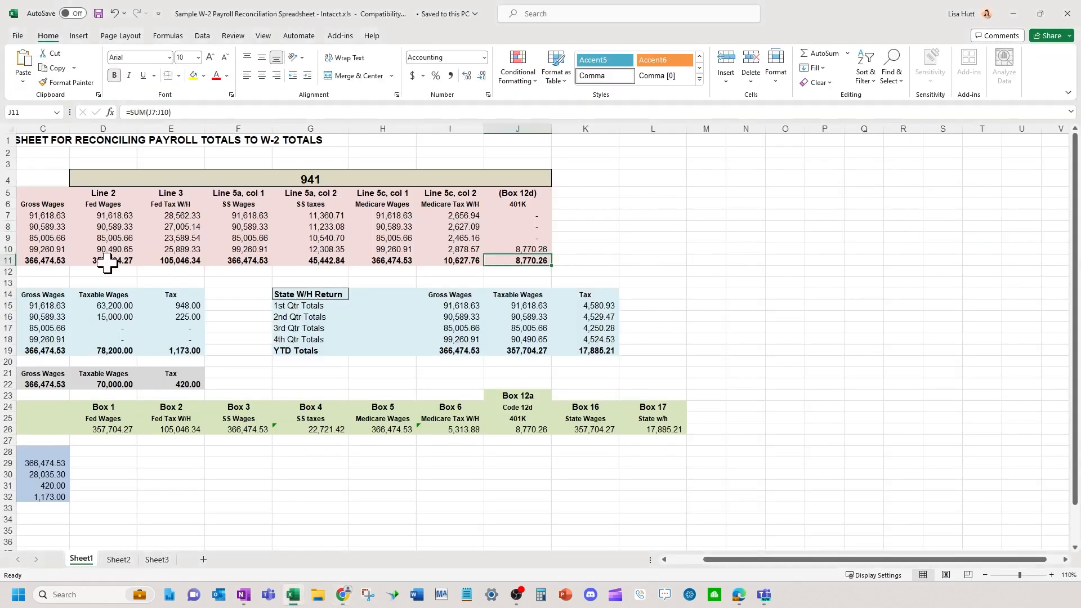
{"action": "left_click", "coordinate": [33, 262]}
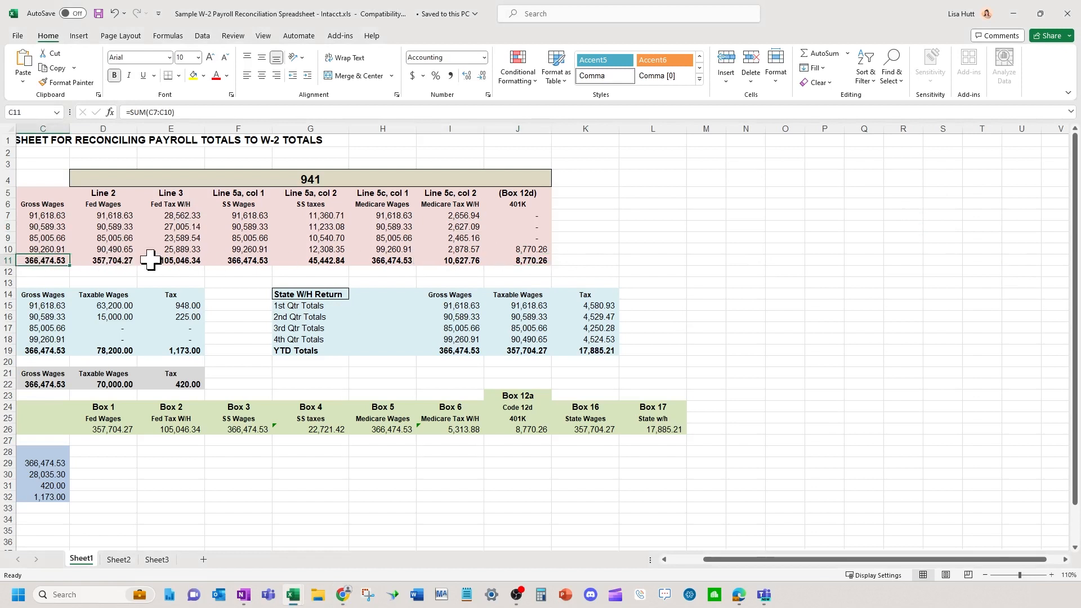
{"action": "left_click", "coordinate": [515, 261]}
{"action": "left_click", "coordinate": [51, 261]}
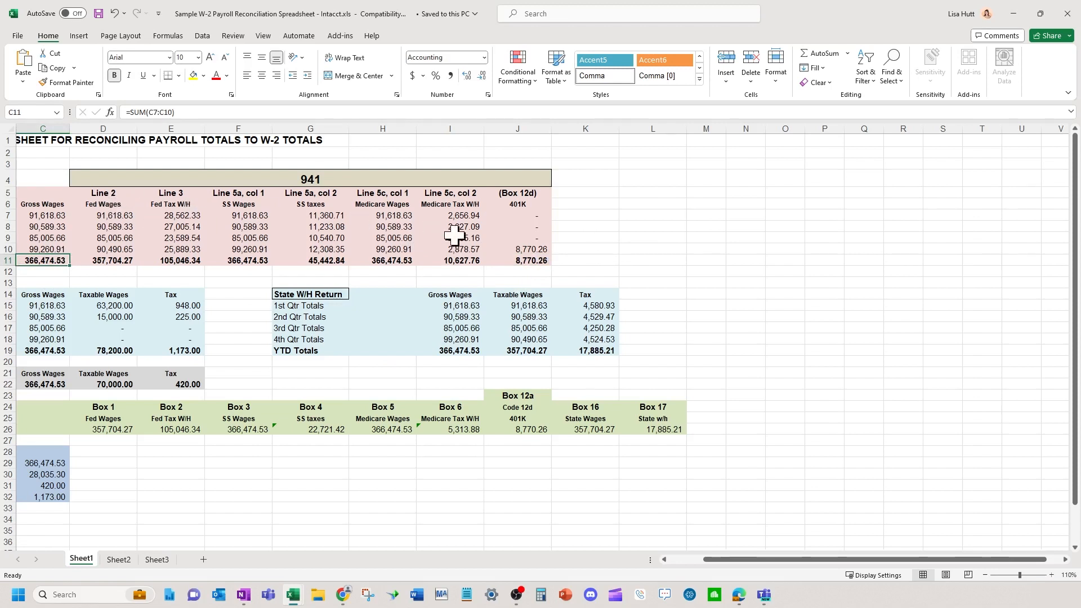
{"action": "left_click", "coordinate": [519, 250]}
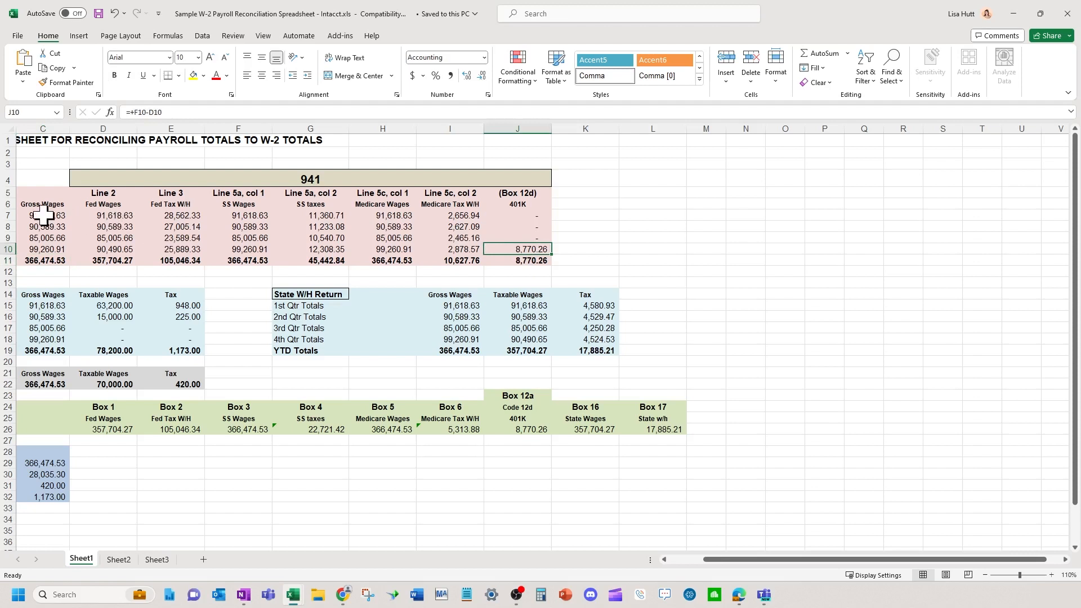
{"action": "left_click_drag", "start_coordinate": [105, 215], "coordinate": [157, 252]}
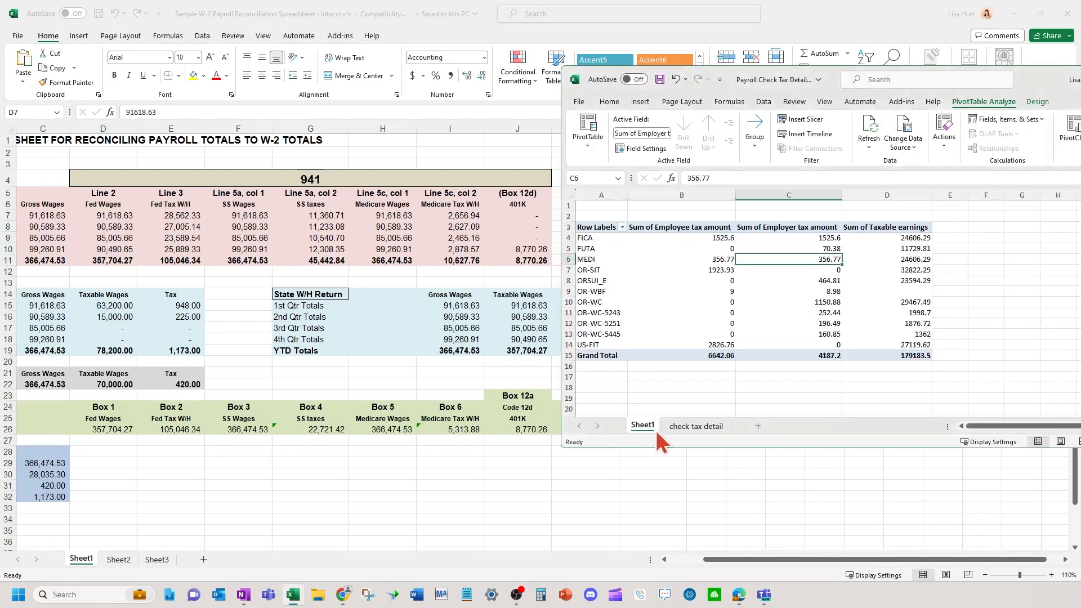
Open the check tax detail sheet in the Payroll Check Tax Detail workbook, review its Tax ID column and maximize the window.
{"action": "left_click", "coordinate": [710, 426]}
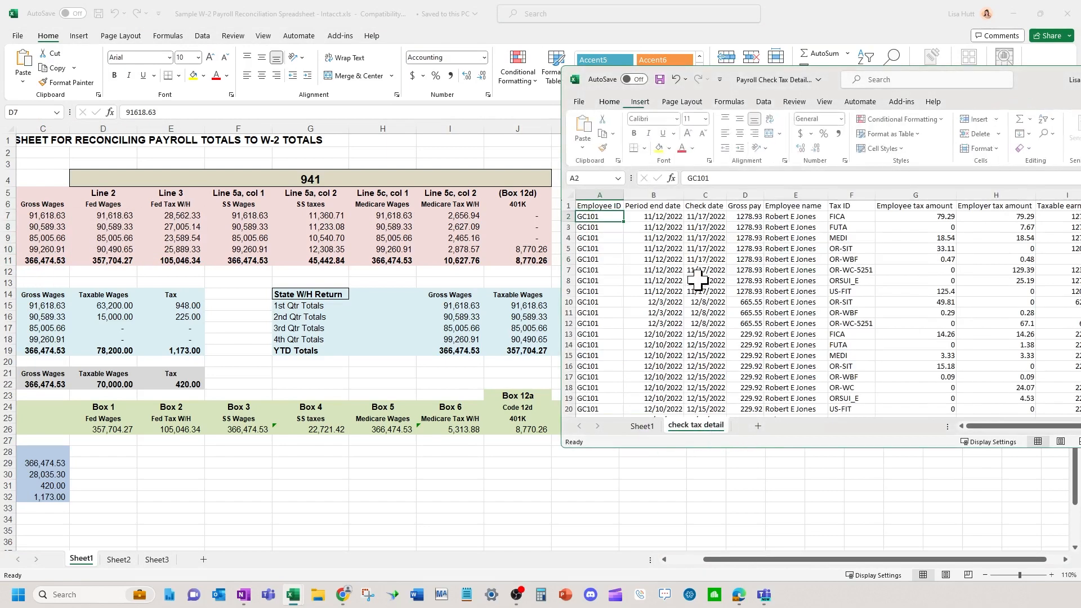
{"action": "left_click", "coordinate": [921, 217]}
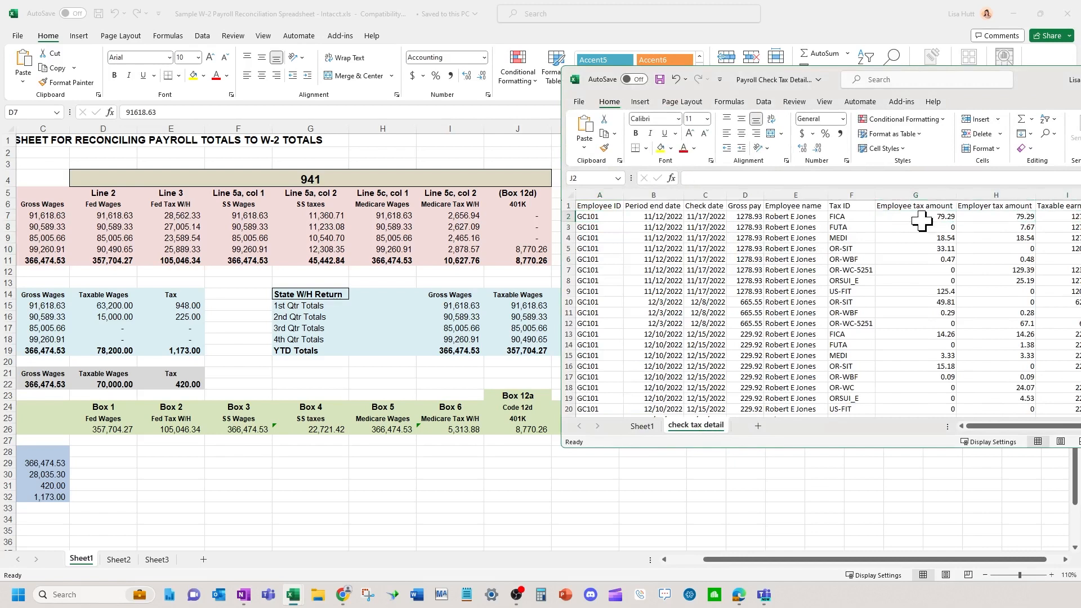
{"action": "left_click_drag", "start_coordinate": [852, 219], "coordinate": [853, 291]}
{"action": "left_click", "coordinate": [862, 249]}
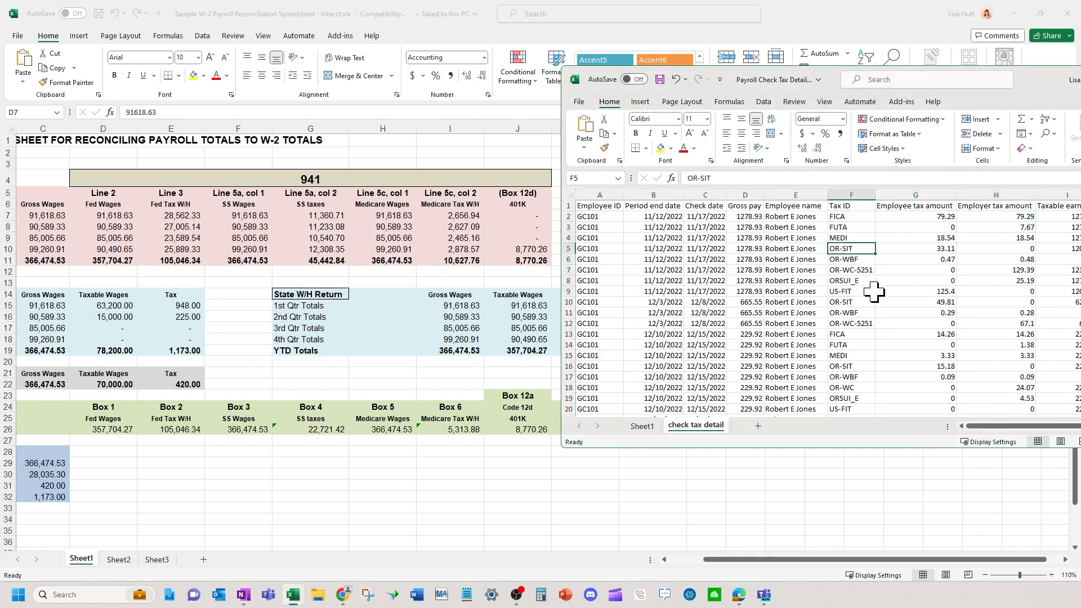
{"action": "left_click_drag", "start_coordinate": [1041, 83], "coordinate": [876, 116]}
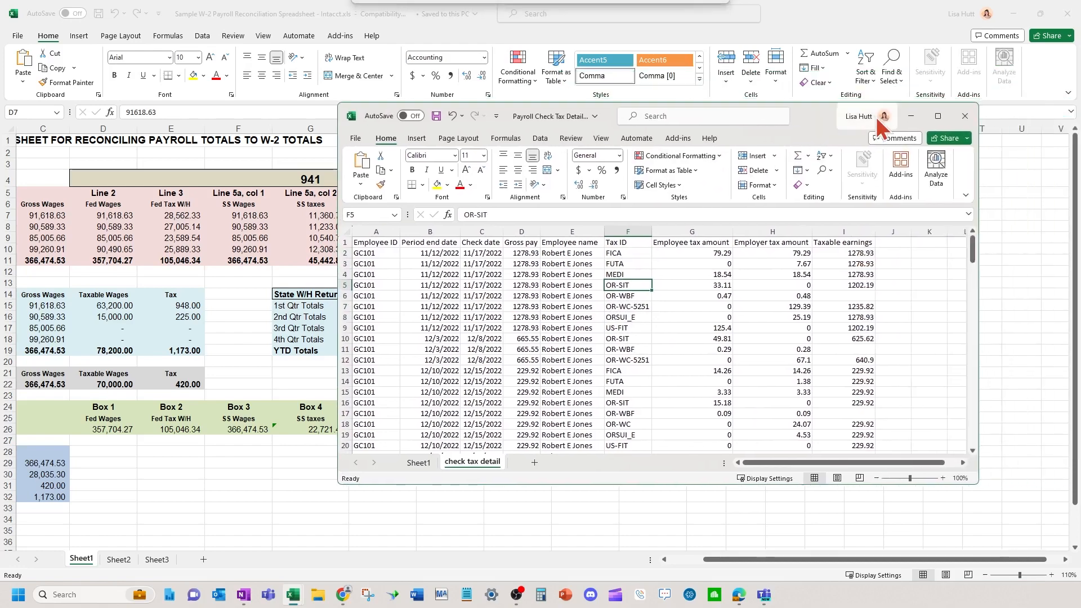
{"action": "left_click", "coordinate": [938, 116]}
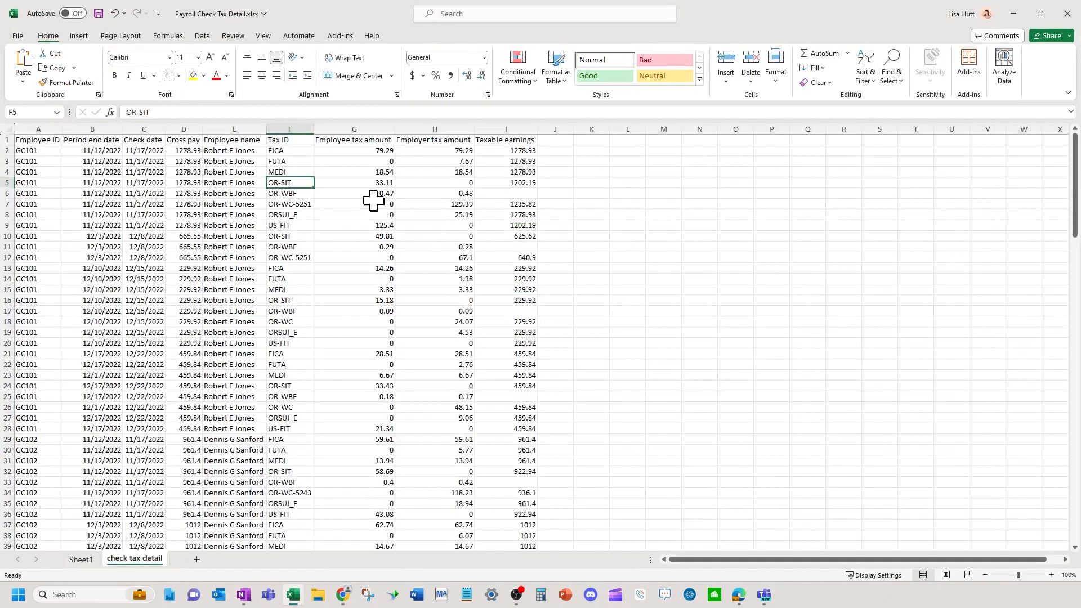
Examine the employee tax amounts, tax IDs and taxable earnings on the check tax detail sheet, and return to the reconciliation spreadsheet.
{"action": "left_click", "coordinate": [381, 173]}
{"action": "left_click", "coordinate": [383, 183]}
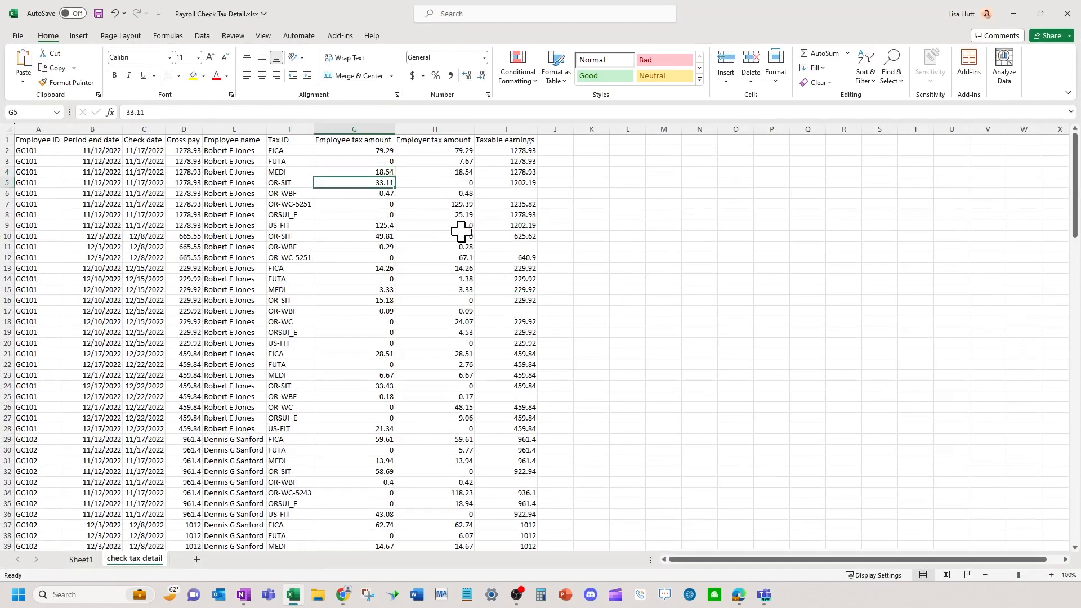
{"action": "left_click", "coordinate": [372, 235]}
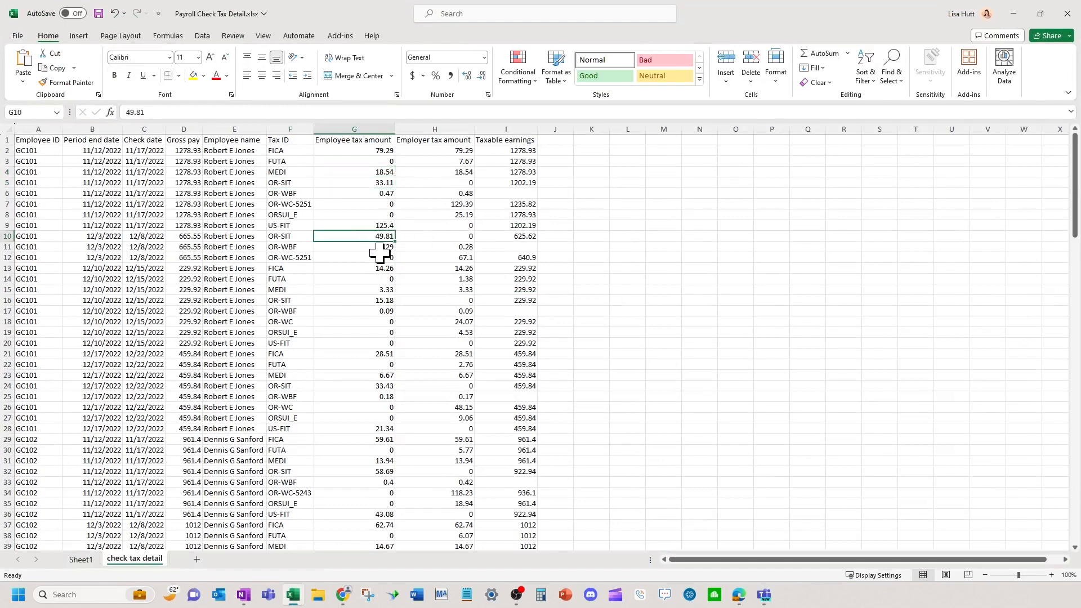
{"action": "left_click_drag", "start_coordinate": [295, 247], "coordinate": [285, 398]}
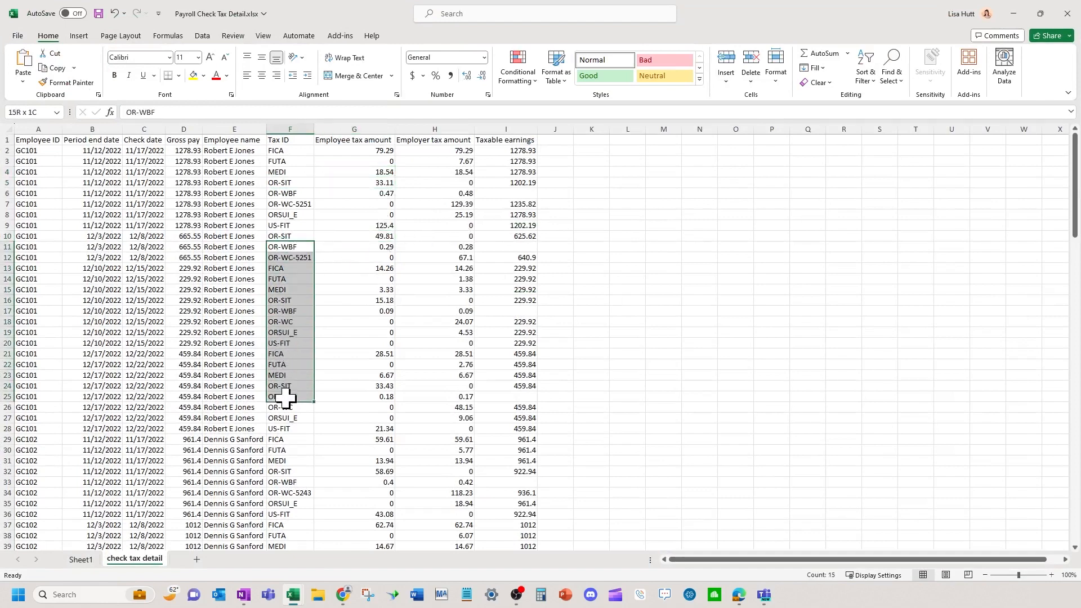
{"action": "left_click", "coordinate": [358, 150]}
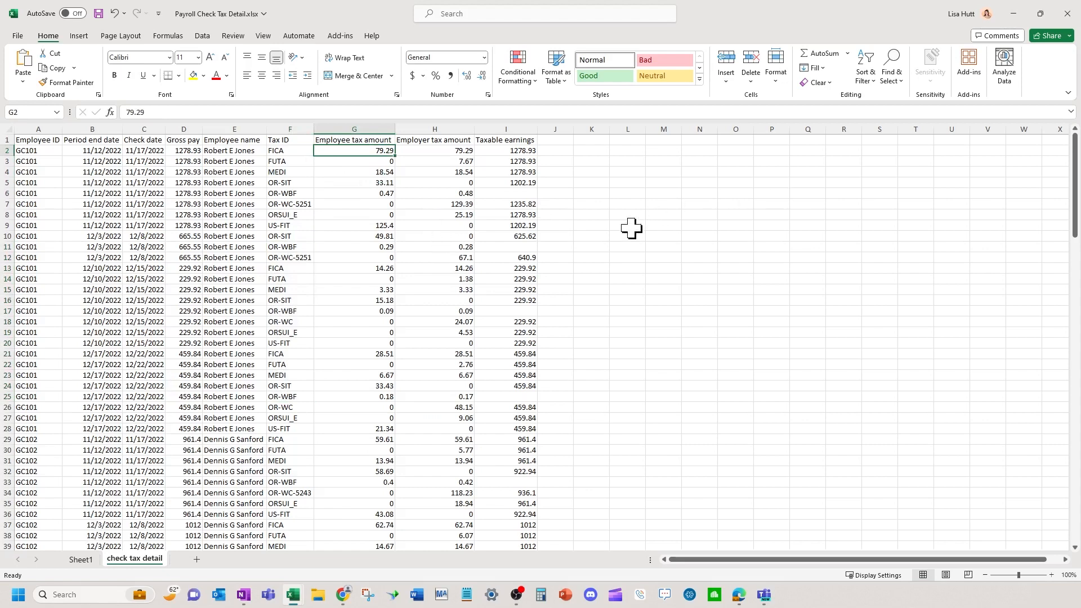
{"action": "left_click_drag", "start_coordinate": [518, 161], "coordinate": [528, 398]}
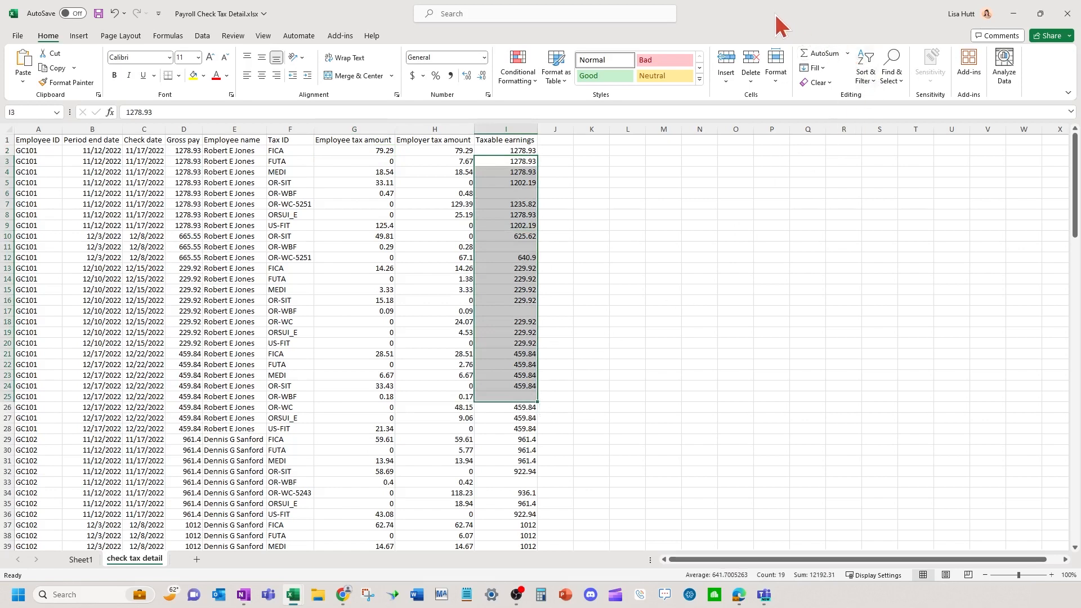
{"action": "left_click_drag", "start_coordinate": [776, 22], "coordinate": [1080, 17]}
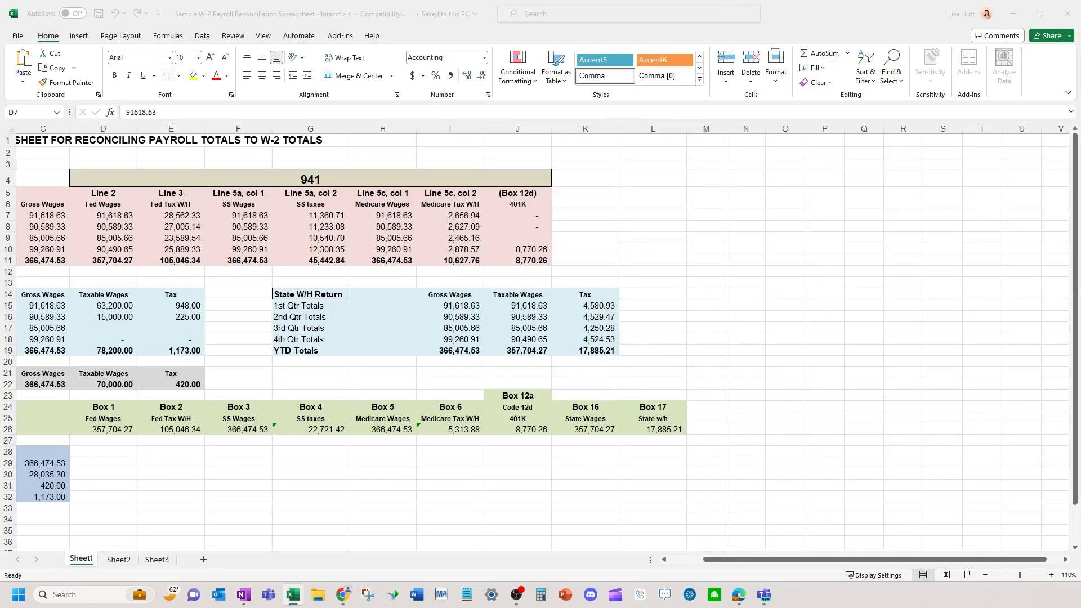
Minimize the reconciliation spreadsheet, switch to Sage Intacct's Interactive Custom Reports list and find the payroll reports.
{"action": "left_click", "coordinate": [1013, 13]}
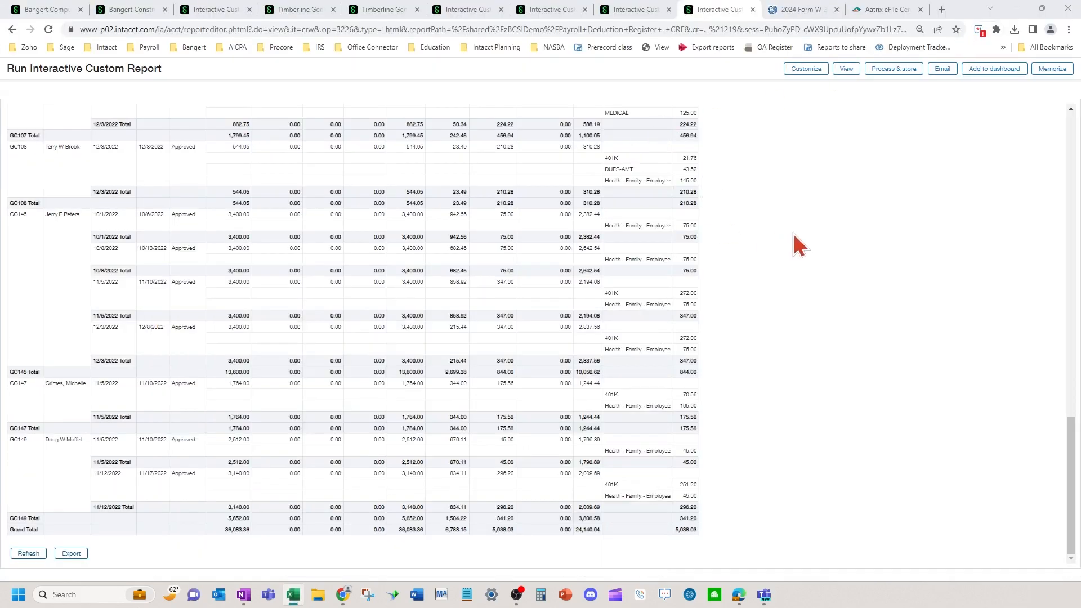
{"action": "scroll", "coordinate": [760, 236], "scroll_direction": "up", "scroll_amount": 7}
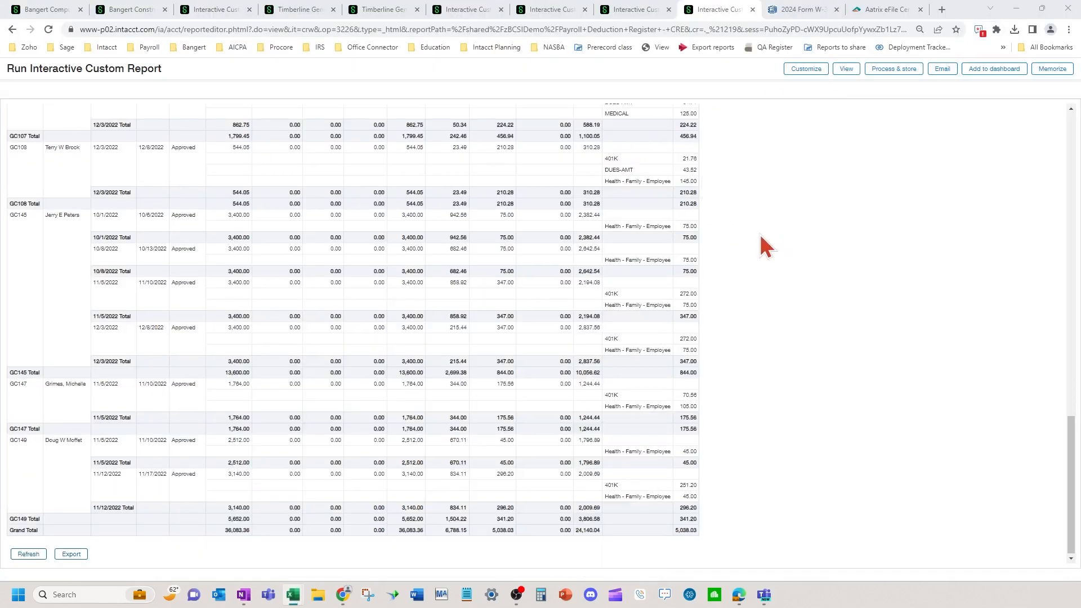
{"action": "left_click", "coordinate": [148, 12]}
{"action": "scroll", "coordinate": [175, 416], "scroll_direction": "down", "scroll_amount": 15}
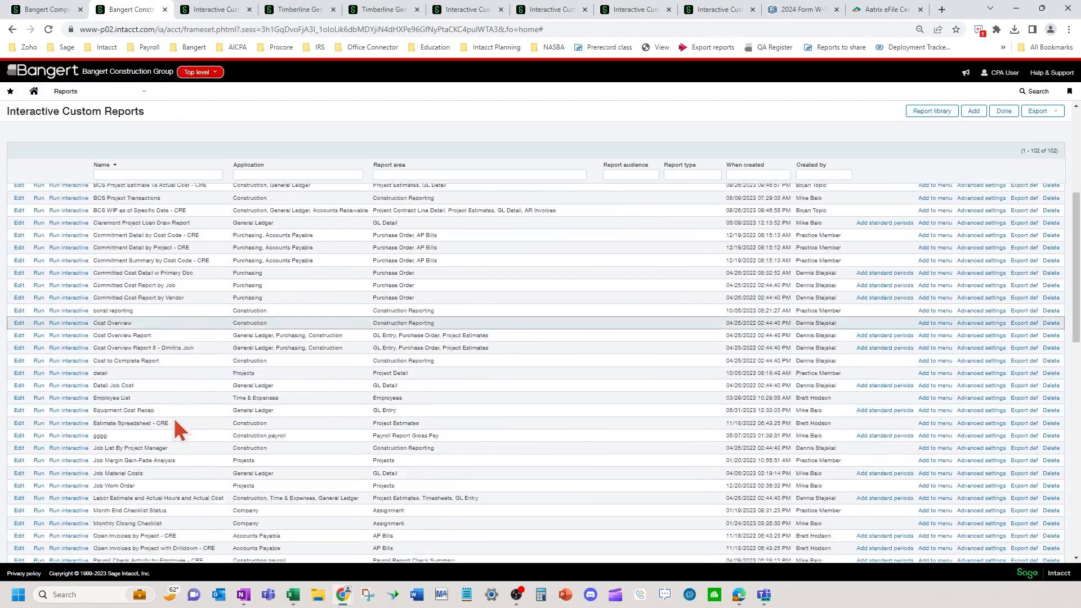
{"action": "scroll", "coordinate": [175, 419], "scroll_direction": "up", "scroll_amount": 4}
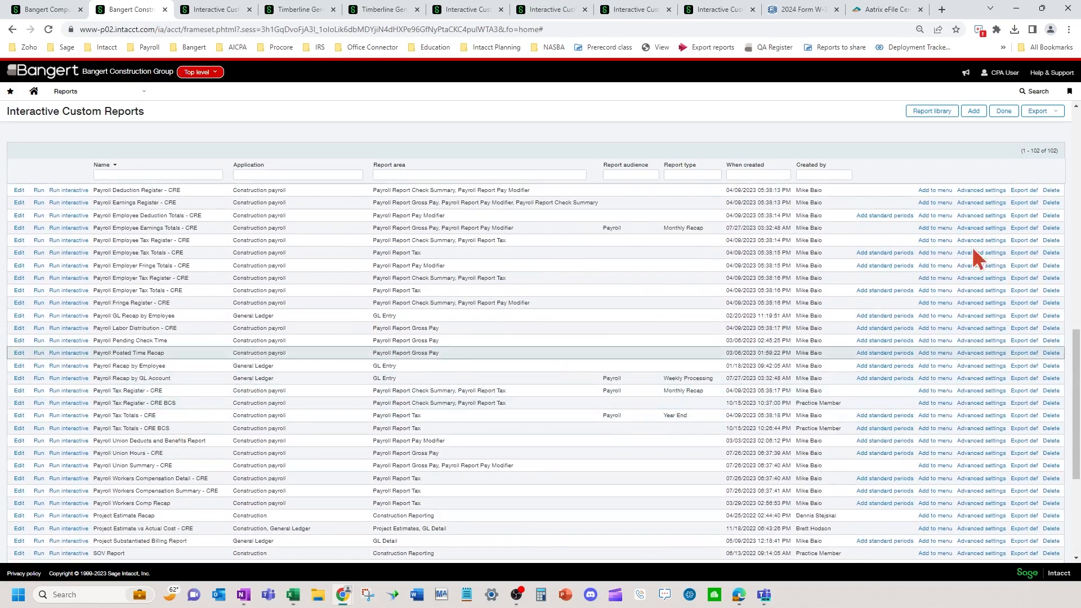
Check the Payroll Check Tax Detail workbook, move it aside, and examine the payroll register and totals reports in the list.
{"action": "left_click_drag", "start_coordinate": [1078, 90], "coordinate": [579, 58]}
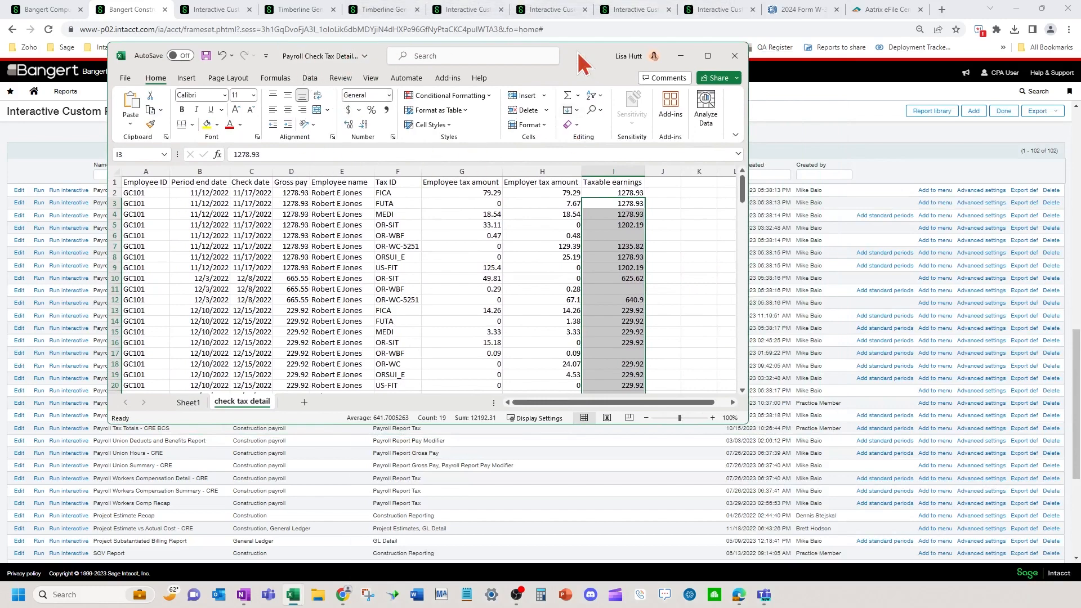
{"action": "left_click_drag", "start_coordinate": [580, 56], "coordinate": [1080, 121]}
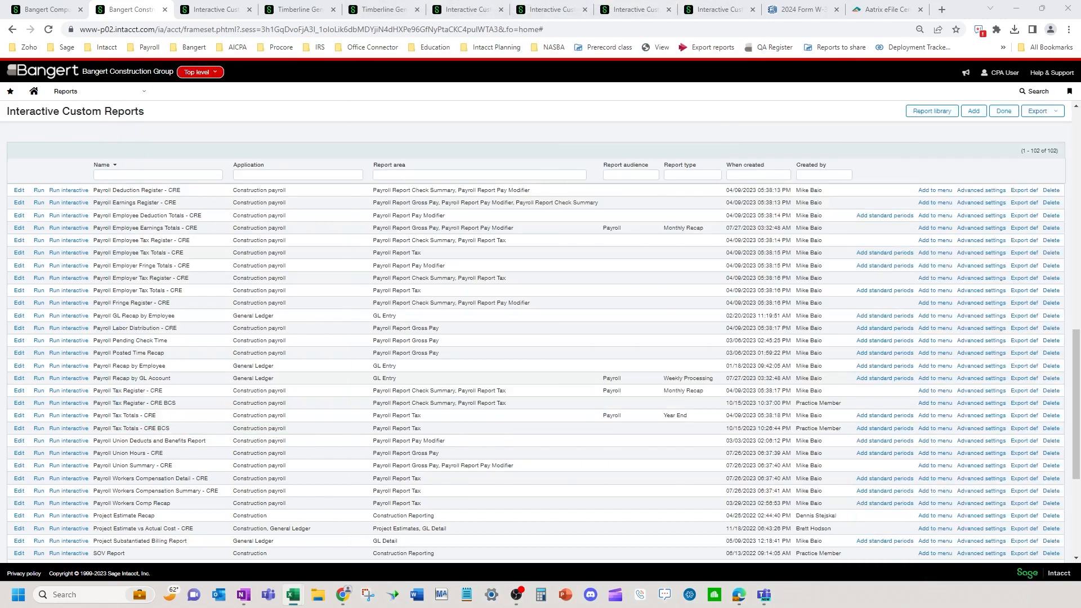
{"action": "scroll", "coordinate": [153, 313], "scroll_direction": "up", "scroll_amount": 2}
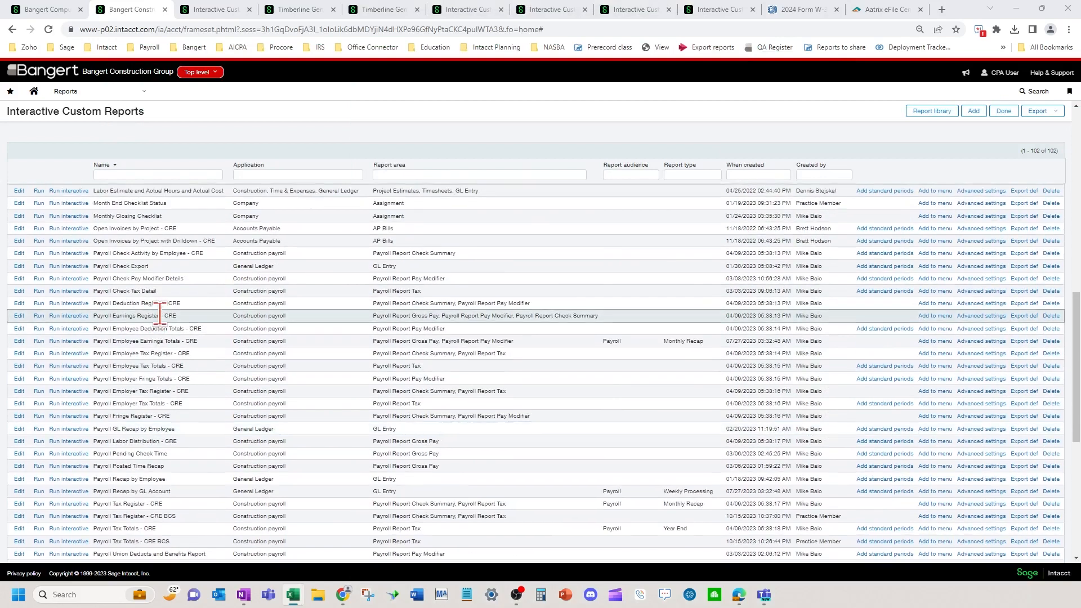
{"action": "scroll", "coordinate": [160, 313], "scroll_direction": "up", "scroll_amount": 1}
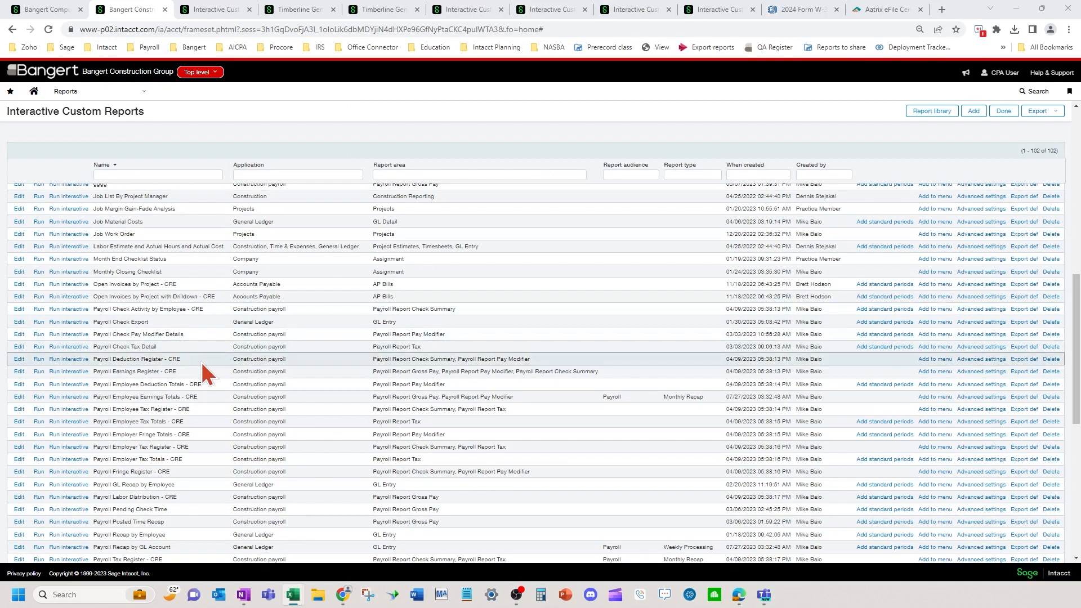
{"action": "scroll", "coordinate": [201, 363], "scroll_direction": "down", "scroll_amount": 2}
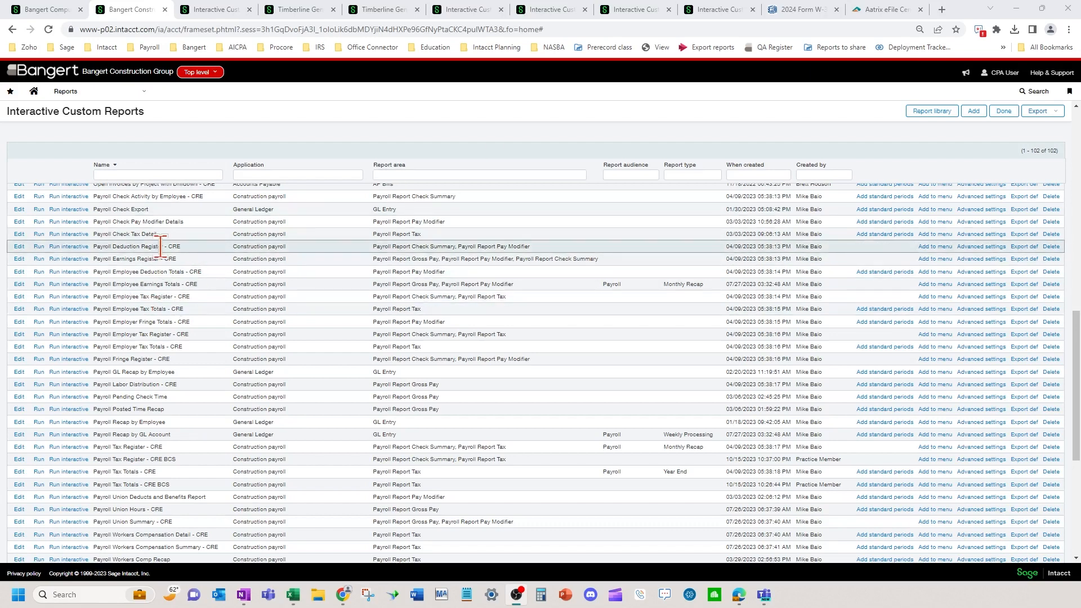
{"action": "scroll", "coordinate": [161, 246], "scroll_direction": "up", "scroll_amount": 2}
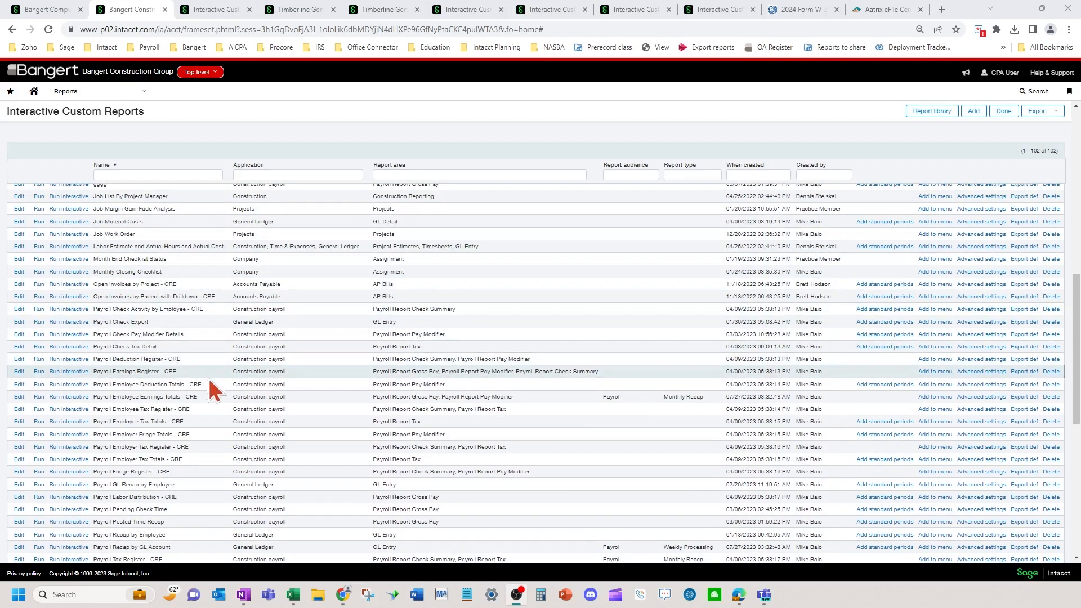
{"action": "scroll", "coordinate": [211, 380], "scroll_direction": "down", "scroll_amount": 4}
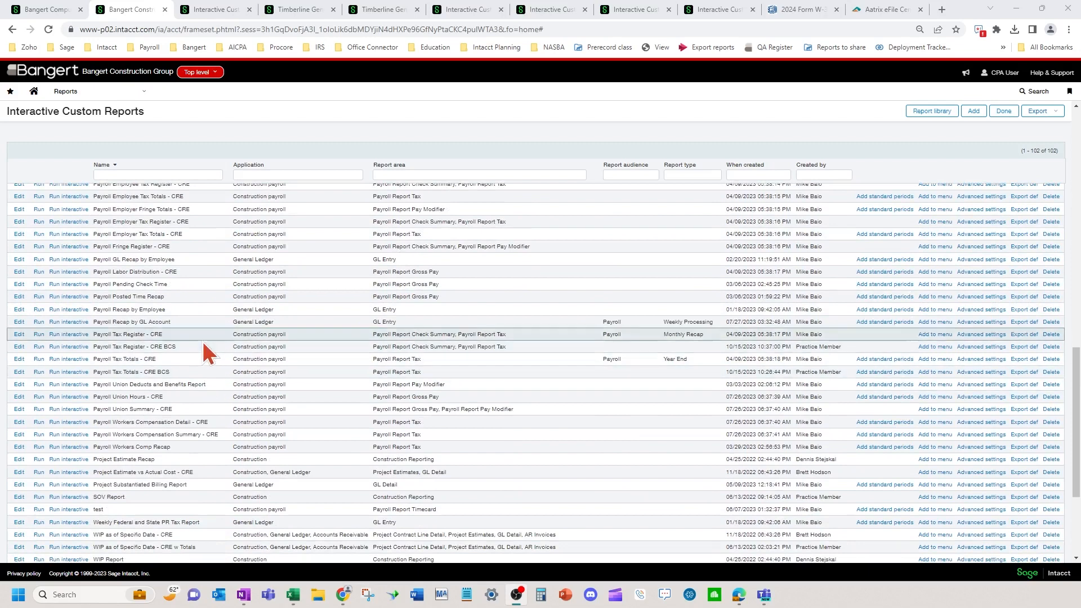
Run the Payroll Tax Totals - CRE report with the preselected employee IDs and the Approved check status.
{"action": "left_click", "coordinate": [38, 372]}
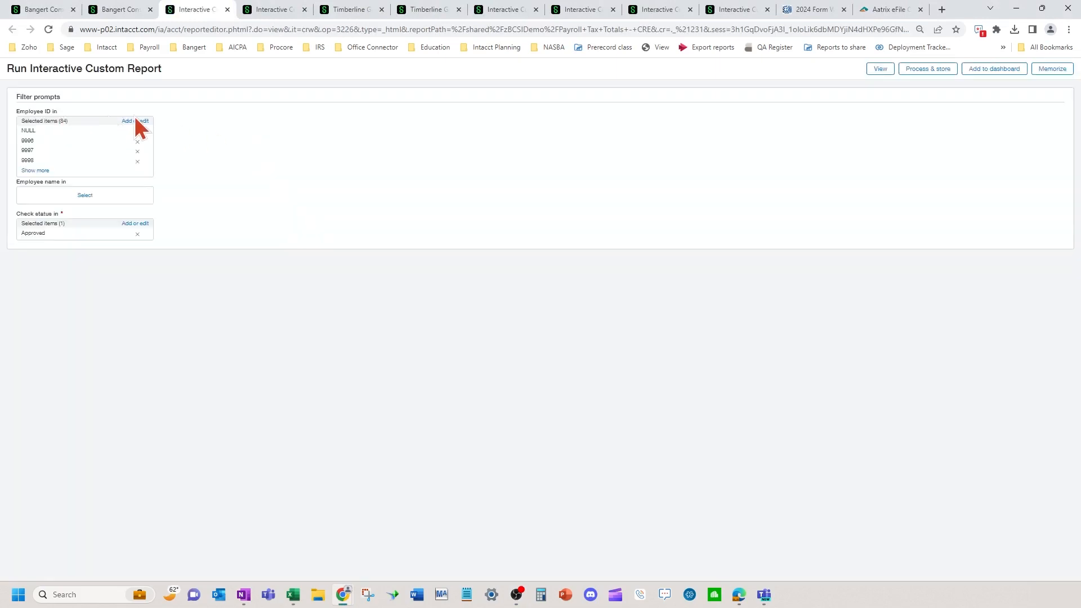
{"action": "left_click", "coordinate": [135, 120]}
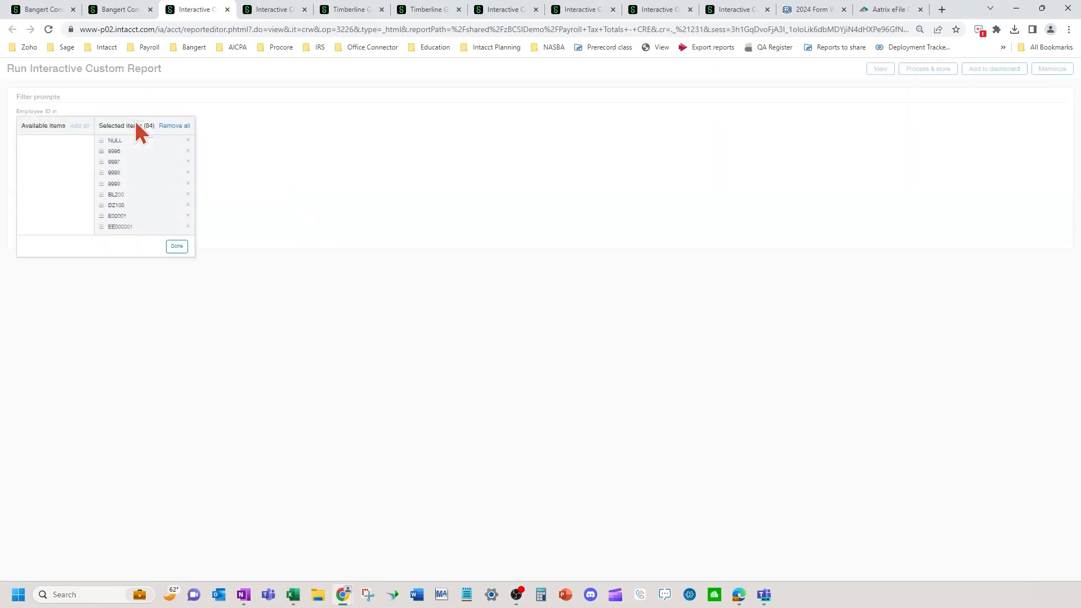
{"action": "left_click", "coordinate": [177, 246]}
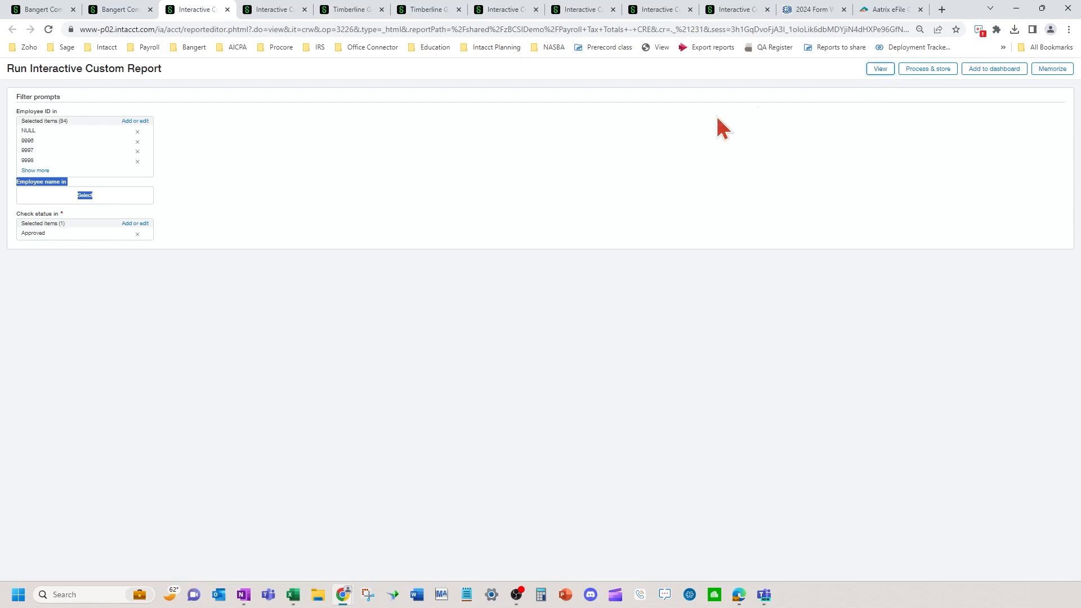
{"action": "left_click", "coordinate": [877, 70]}
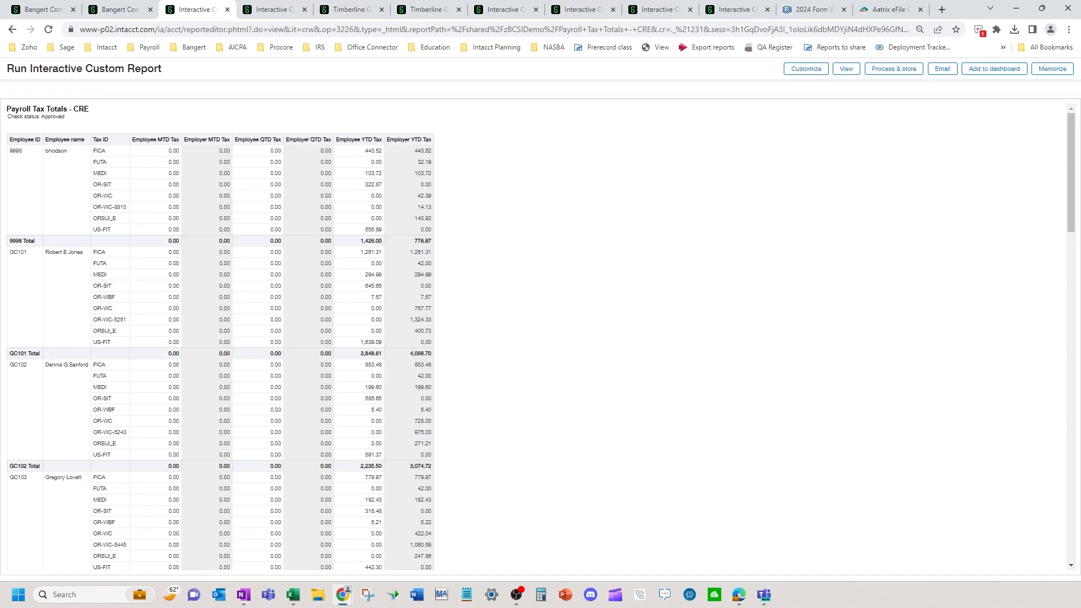
Review the 941, SUTA, FUTA and state withholding sections in the reconciliation spreadsheet, and return to the Payroll Tax Totals report.
{"action": "key", "text": "alt+Tab"}
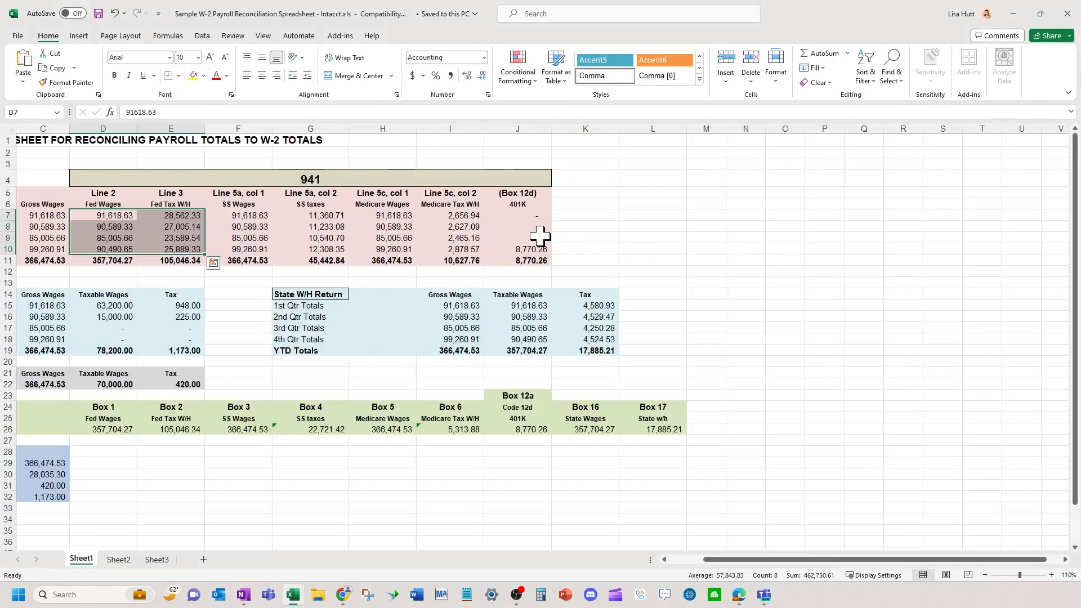
{"action": "left_click", "coordinate": [532, 233]}
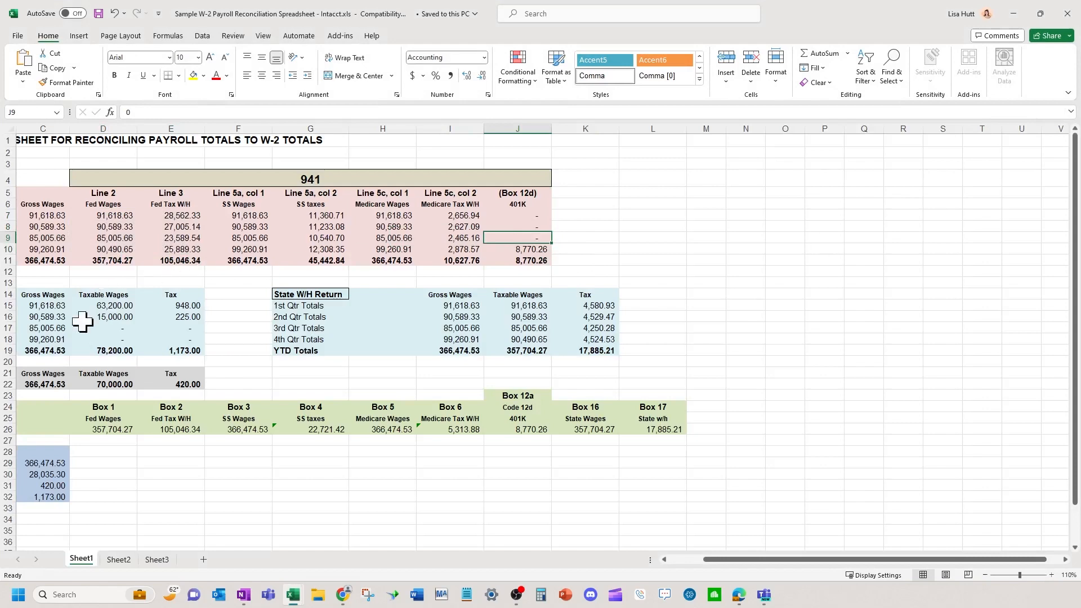
{"action": "left_click", "coordinate": [682, 559]}
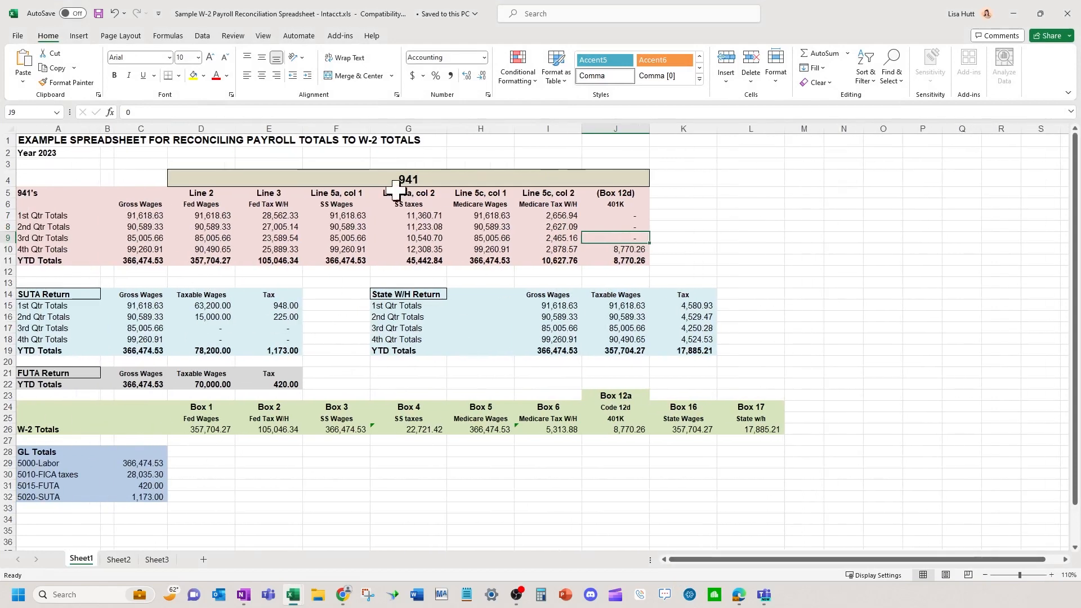
{"action": "left_click", "coordinate": [749, 225]}
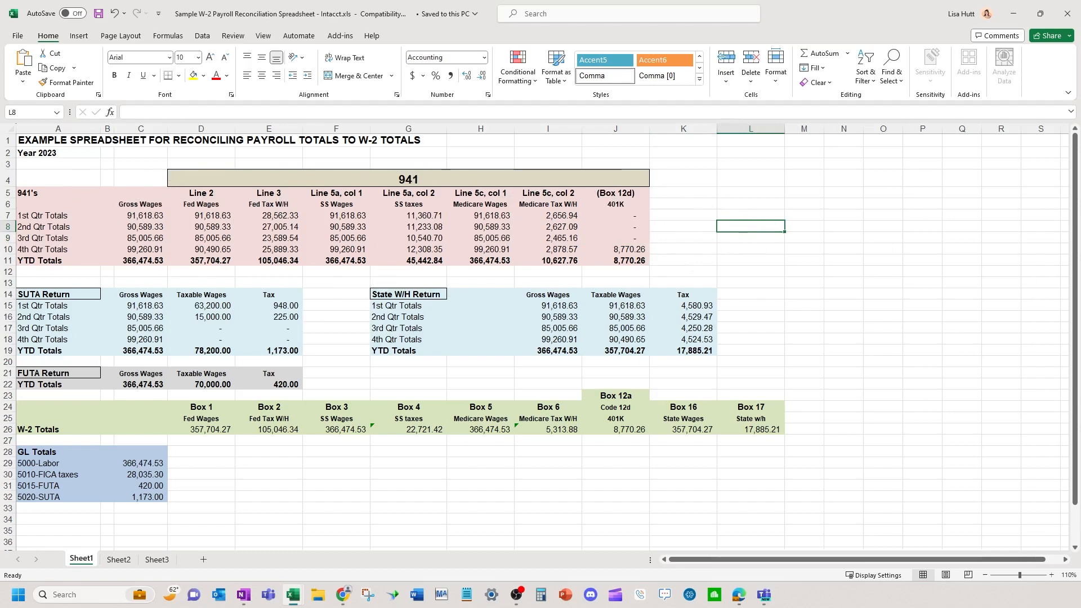
{"action": "left_click", "coordinate": [1013, 15]}
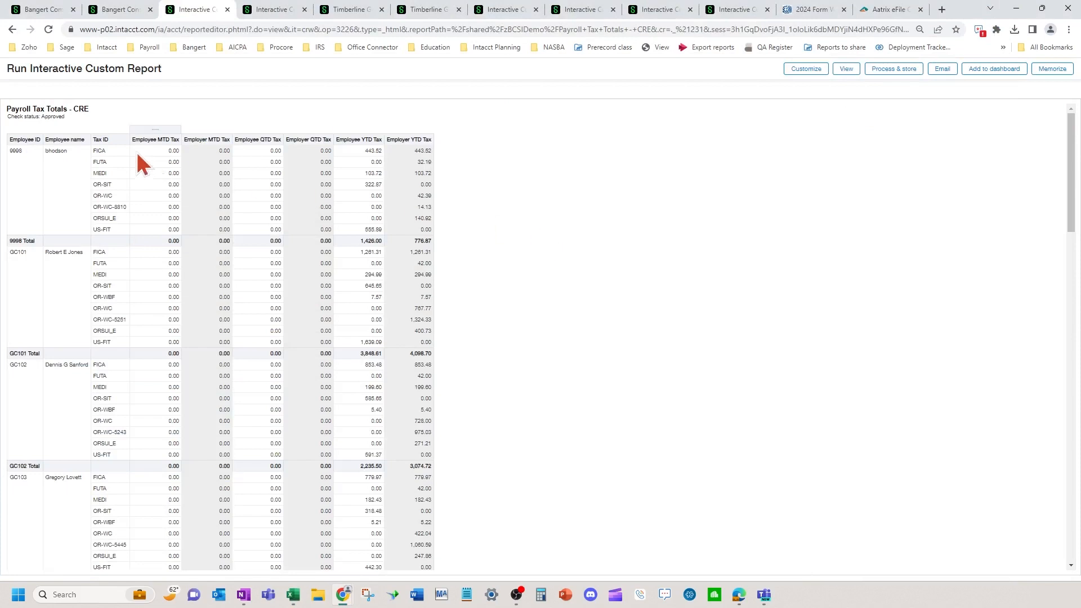